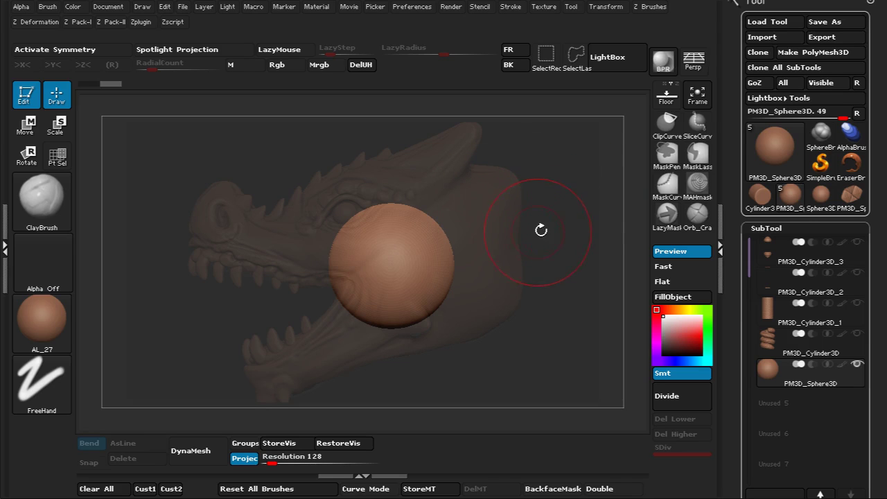
Step: Align the sphere over the dragon head reference and activate symmetry on the Z axis only
left_click_drag(567, 208, 572, 207, "alt")
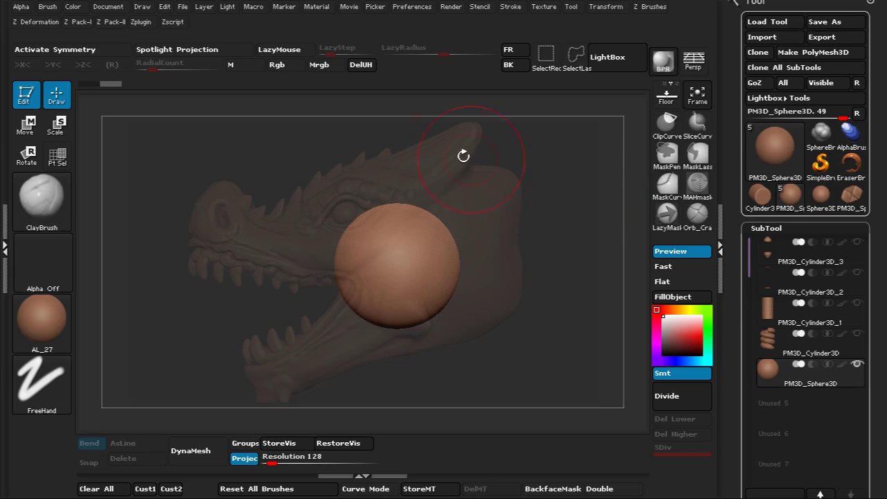
left_click(56, 50)
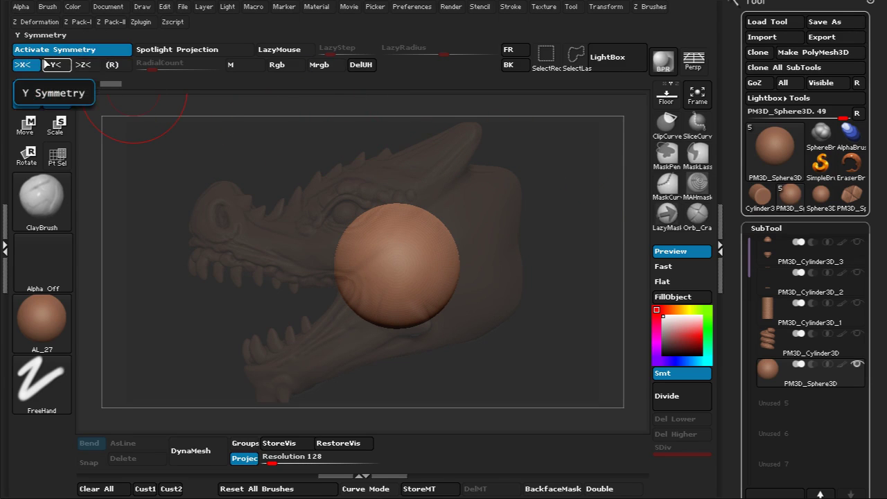
left_click(83, 65)
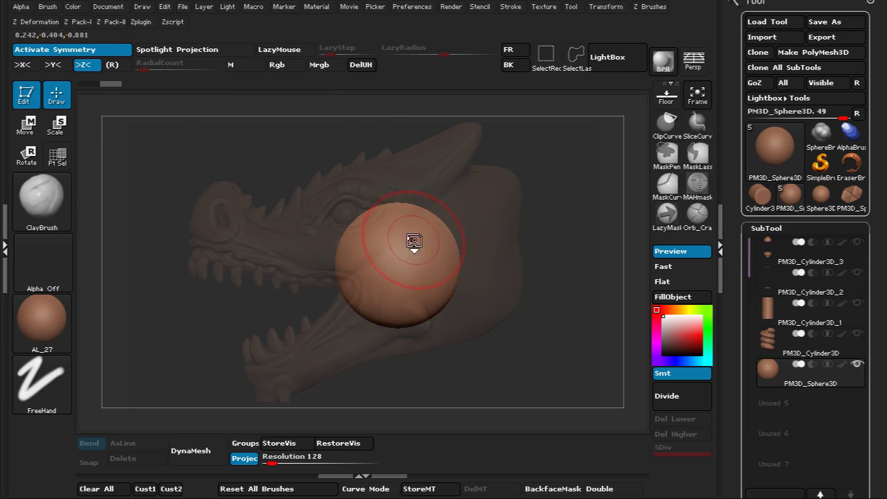
Step: Pull the front of the sphere out with the Move brush to form the upper snout following the reference
key("b")
key("m")
key("v")
mouse_move(351, 243)
left_mouse_down()
mouse_move(222, 219)
mouse_move(238, 205)
mouse_move(224, 187)
left_mouse_up()
left_click_drag(234, 244, 223, 257)
mouse_move(299, 299)
left_mouse_down()
mouse_move(294, 285)
mouse_move(256, 269)
left_mouse_up()
left_click_drag(242, 274, 237, 265)
Step: Pull the rear of the sphere outward to form the horn and the back of the head along the reference outline
left_click_drag(389, 326, 389, 324)
left_click_drag(393, 213, 474, 137)
left_click_drag(467, 210, 483, 206)
left_click_drag(458, 217, 495, 208)
left_click_drag(475, 276, 505, 287)
left_click_drag(477, 302, 483, 312)
Step: Pull the underside forward and down into the lower jaw and shape the open mouth to match the reference
left_click_drag(370, 319, 367, 338)
left_click_drag(380, 329, 377, 351)
left_click_drag(459, 325, 463, 318)
left_click_drag(350, 337, 276, 374)
left_click_drag(291, 315, 326, 307)
mouse_move(328, 312)
left_mouse_down()
mouse_move(339, 309)
mouse_move(348, 286)
left_mouse_up()
left_click_drag(228, 256, 231, 262)
left_click_drag(283, 397, 280, 389)
left_click_drag(263, 360, 248, 355)
left_click_drag(280, 394, 286, 402)
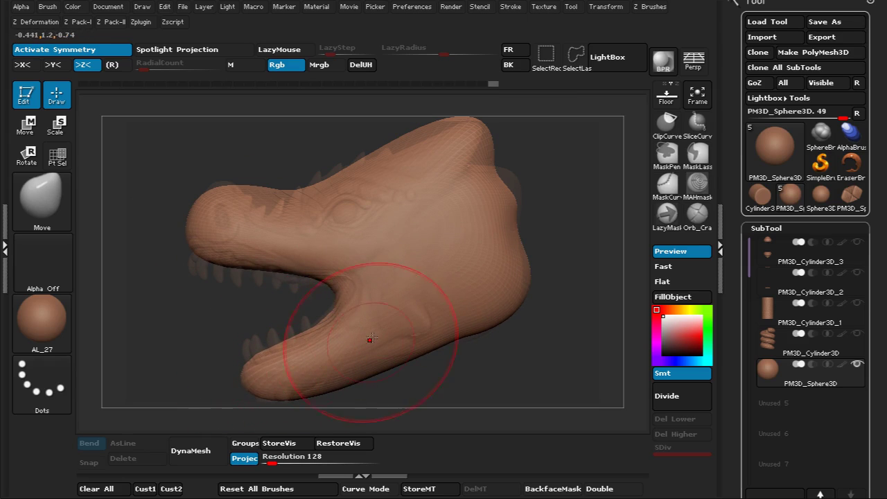
Step: Adjust the head with a horizontal Transpose line in the front view, and realign its side profile with the reference
left_click_drag(571, 212, 628, 203)
left_click_drag(517, 199, 577, 195, "alt")
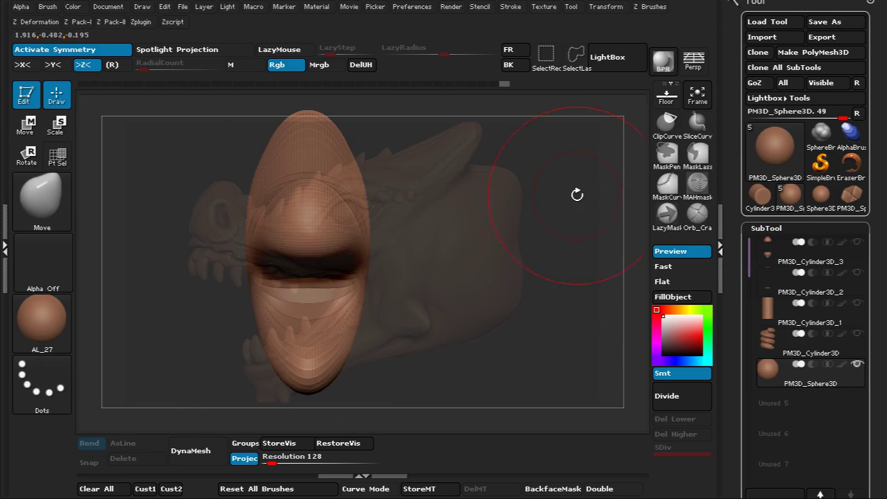
key("w")
left_click_drag(307, 237, 471, 236, "shift")
left_click_drag(563, 169, 516, 136)
left_click_drag(444, 130, 340, 137, "alt")
left_click_drag(559, 165, 569, 177, "alt")
key("q")
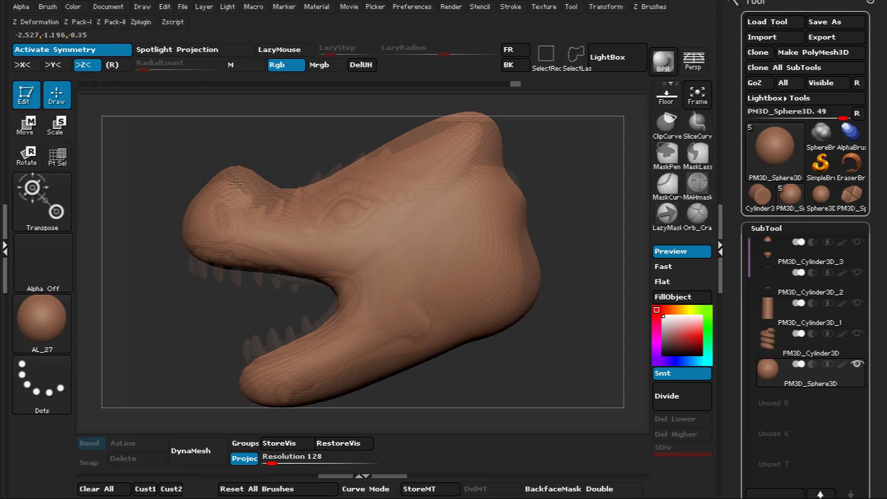
Step: Refine the nose bump, the dip behind it, the brow and the horn silhouette with a smaller Move brush
key("bracketleft")
key("bracketleft")
mouse_move(229, 190)
left_mouse_down()
mouse_move(285, 208)
mouse_move(272, 206)
left_mouse_up()
left_click_drag(315, 181, 280, 208)
mouse_move(392, 144)
left_mouse_down()
mouse_move(395, 153)
mouse_move(424, 142)
left_mouse_up()
left_click_drag(496, 149, 500, 157)
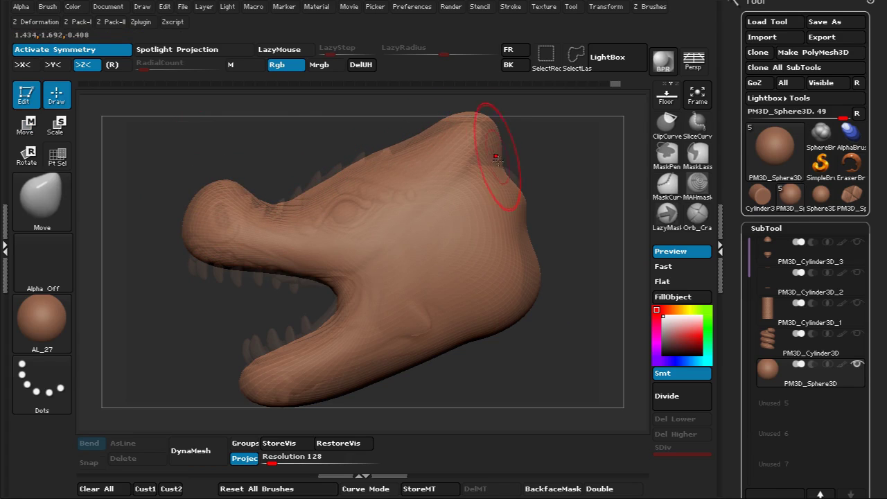
Step: Push in the underside of the lower jaw and the back of the head to follow the reference outline
mouse_move(390, 378)
left_mouse_down()
mouse_move(388, 366)
mouse_move(356, 381)
left_mouse_up()
left_click_drag(336, 398, 333, 388)
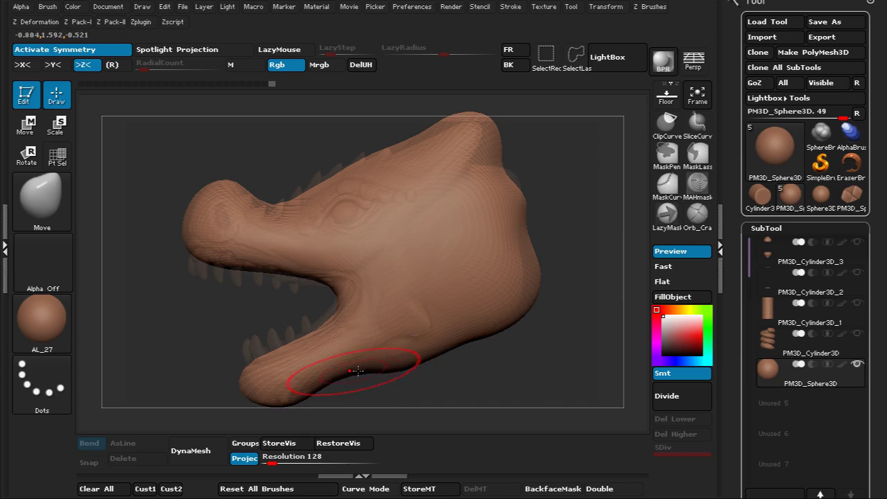
left_click_drag(531, 305, 522, 301)
left_click_drag(539, 271, 526, 261)
left_click_drag(518, 183, 502, 169)
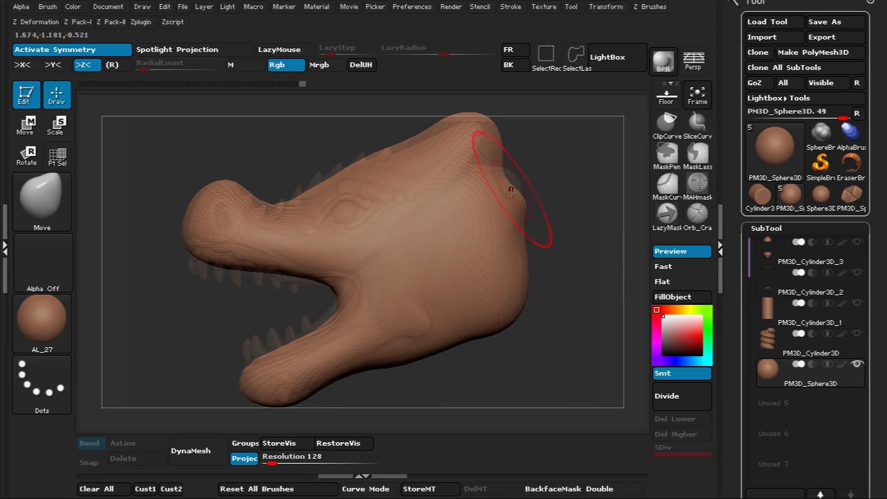
Step: Convert the head to a DynaMesh at resolution 128 with projection off, and smooth its surface
left_click(245, 460)
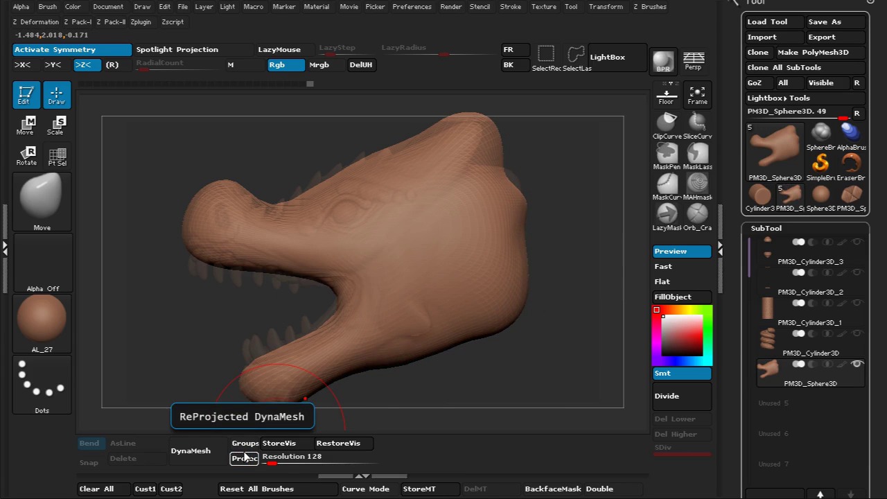
left_click(195, 452)
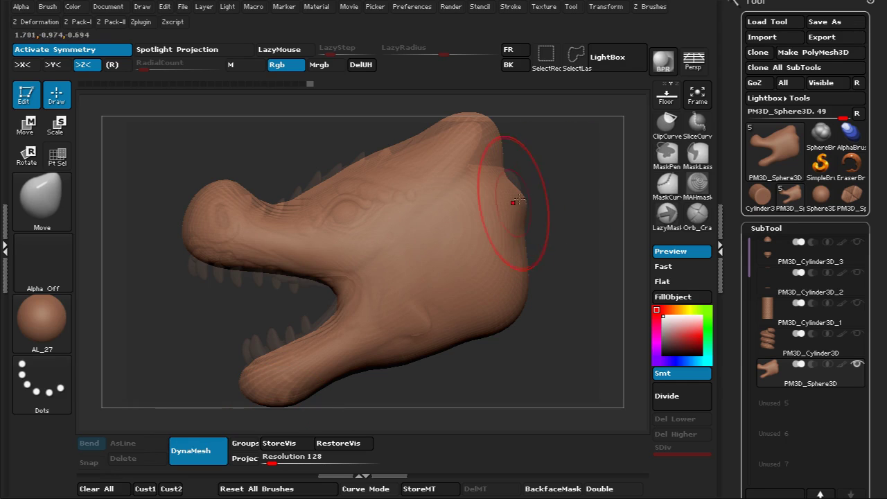
left_click_drag(540, 201, 554, 267)
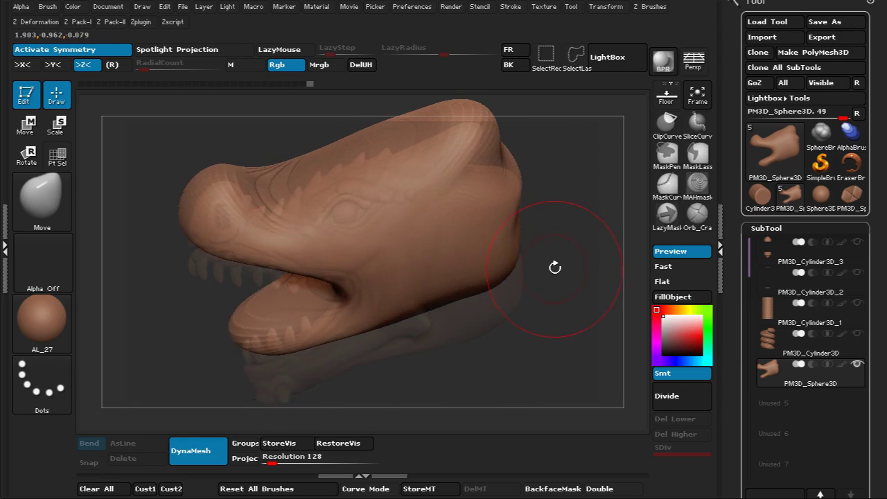
left_click_drag(555, 210, 558, 268, "alt")
left_click_drag(472, 187, 423, 193, "shift")
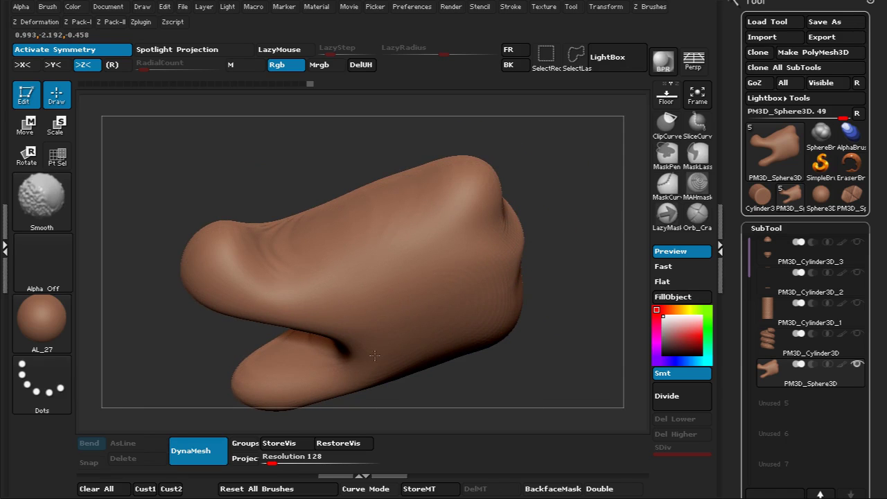
left_click_drag(551, 225, 553, 168)
left_click_drag(554, 206, 565, 161, "alt")
mouse_move(575, 197)
left_mouse_down("alt")
mouse_move(568, 155)
mouse_move(567, 185)
left_mouse_up("alt")
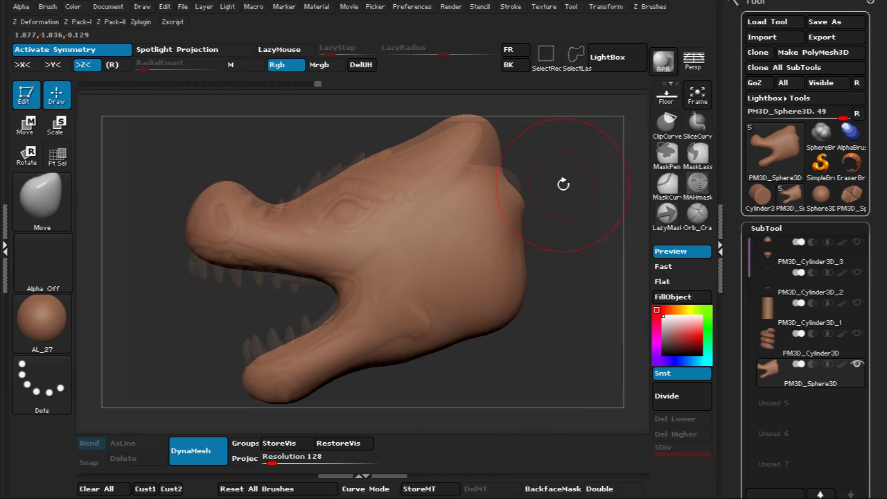
Step: Narrow the horn and fill out the rear of the head with the Move brush to match the reference silhouette
left_click_drag(264, 210, 258, 215)
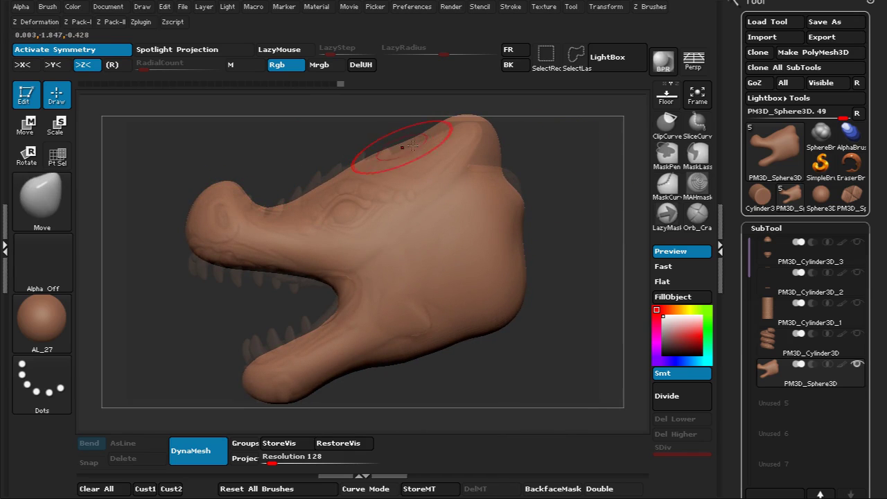
mouse_move(498, 149)
left_mouse_down()
mouse_move(484, 152)
mouse_move(510, 184)
left_mouse_up()
mouse_move(493, 317)
left_mouse_down()
mouse_move(492, 324)
mouse_move(504, 320)
left_mouse_up()
left_click_drag(391, 370, 388, 369, "shift")
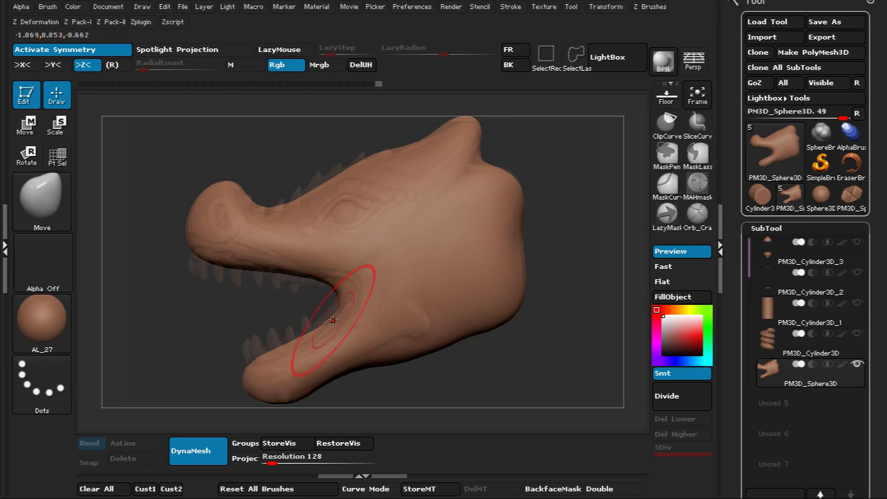
Step: Sharpen the corner of the mouth and shape the upper lip line along the reference with the Move brush
left_click_drag(340, 298, 344, 295)
left_click_drag(324, 333, 344, 290)
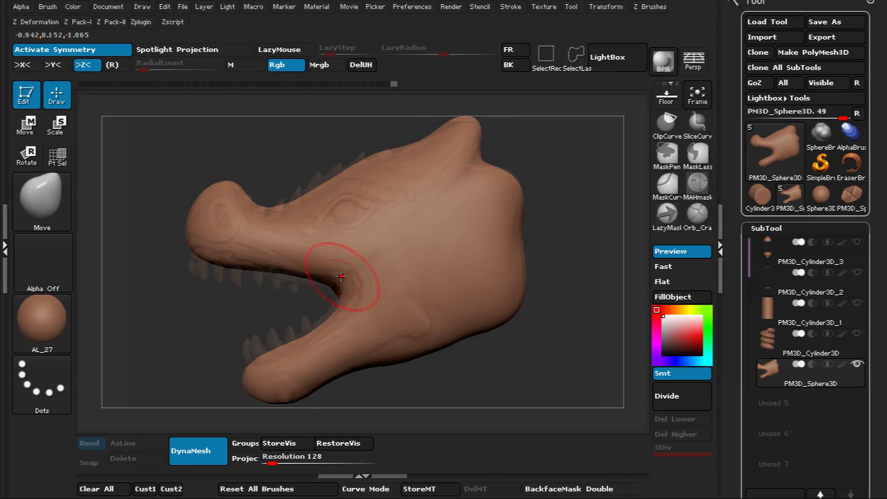
left_click_drag(268, 263, 217, 258)
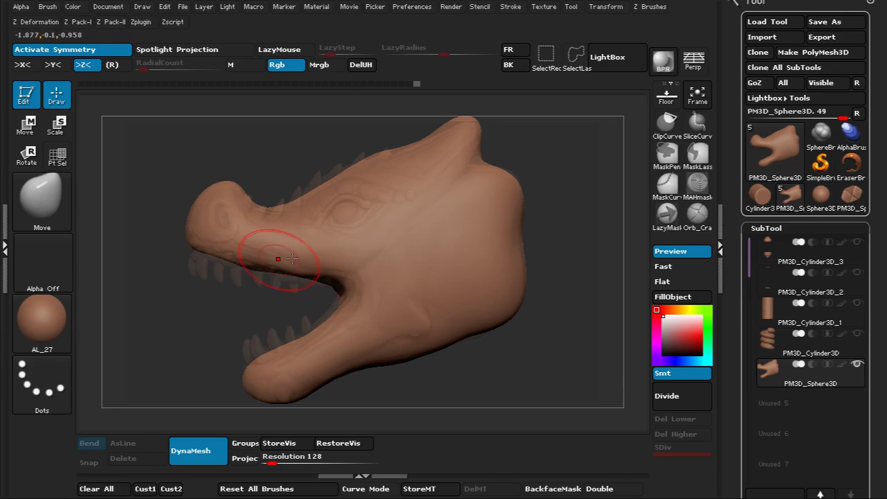
left_click_drag(357, 289, 343, 305)
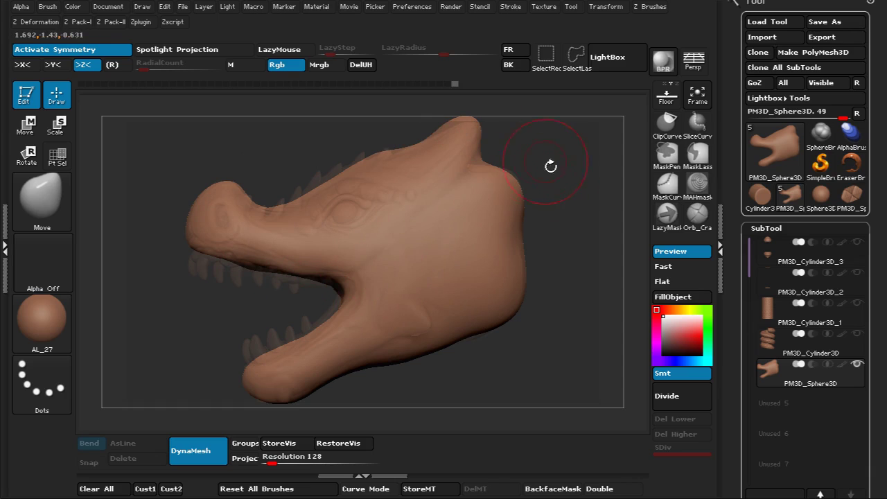
left_click_drag(190, 245, 194, 246)
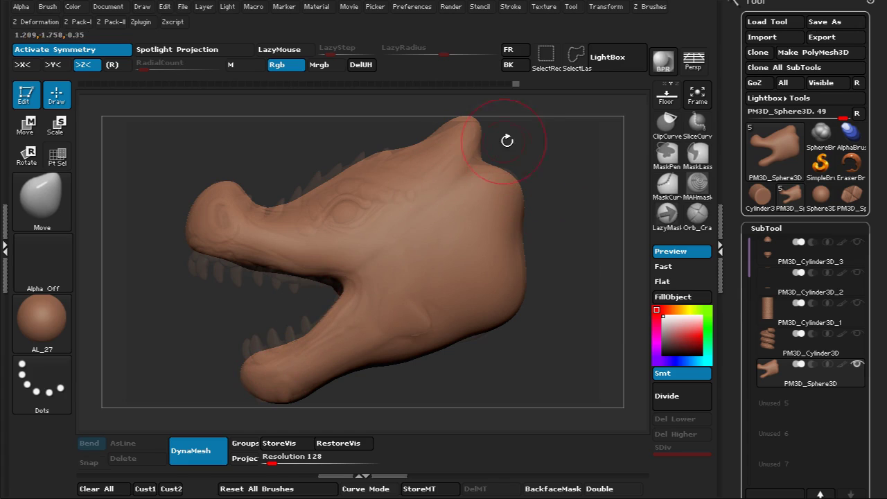
Step: Carve the nostril and the eye socket into the side of the head with the Standard brush
key("b")
key("s")
key("t")
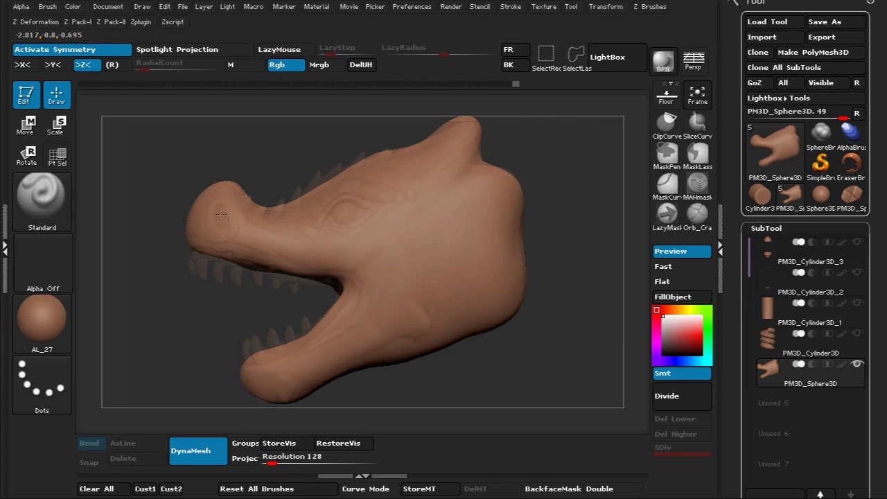
left_click_drag(219, 218, 220, 219, "alt")
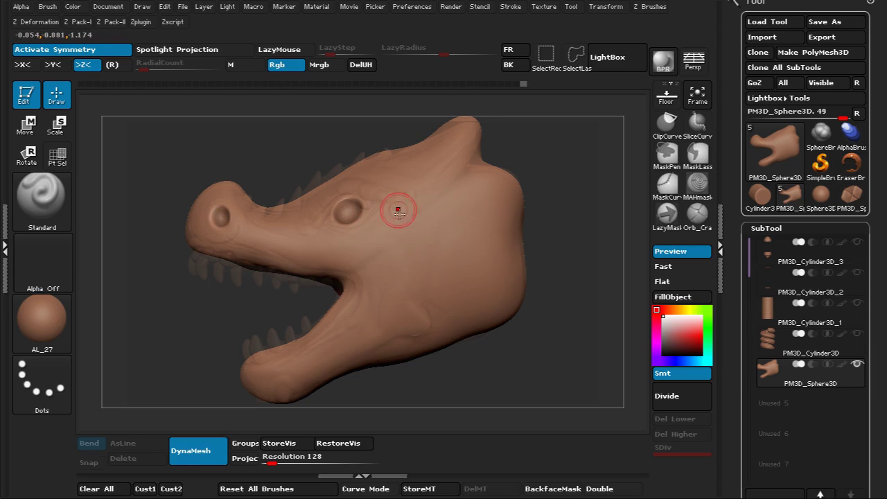
Step: Build up the jaw muscle and the side of the lower jaw with the ClayBuildup brush, and smooth the strokes
key("b")
key("c")
key("b")
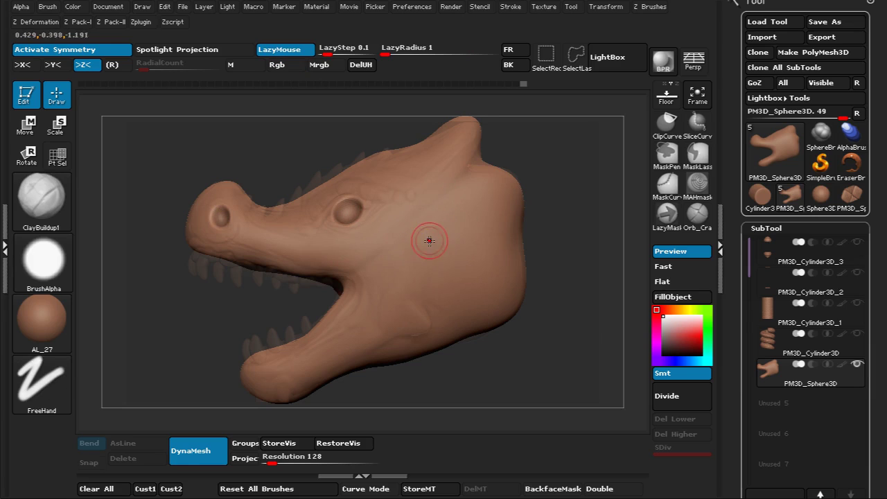
left_click_drag(404, 254, 400, 260)
left_click_drag(408, 318, 329, 362)
left_click_drag(268, 389, 297, 395)
left_click_drag(393, 317, 311, 368)
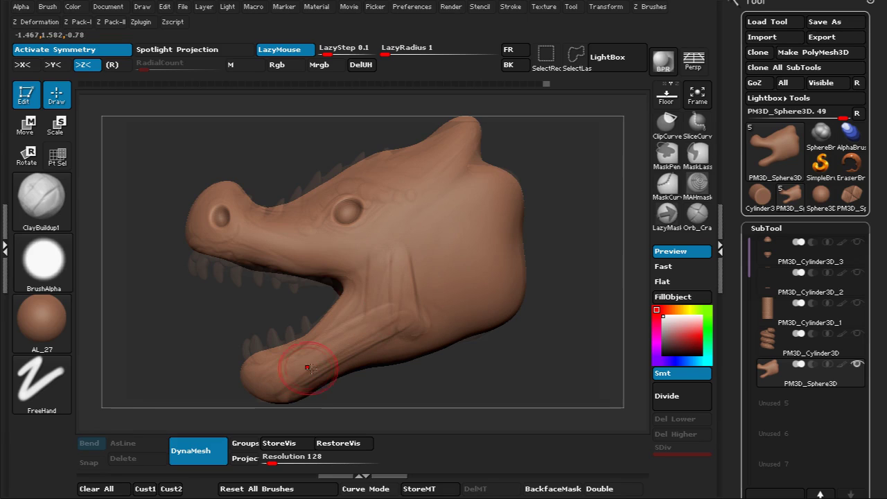
left_click_drag(393, 267, 316, 360)
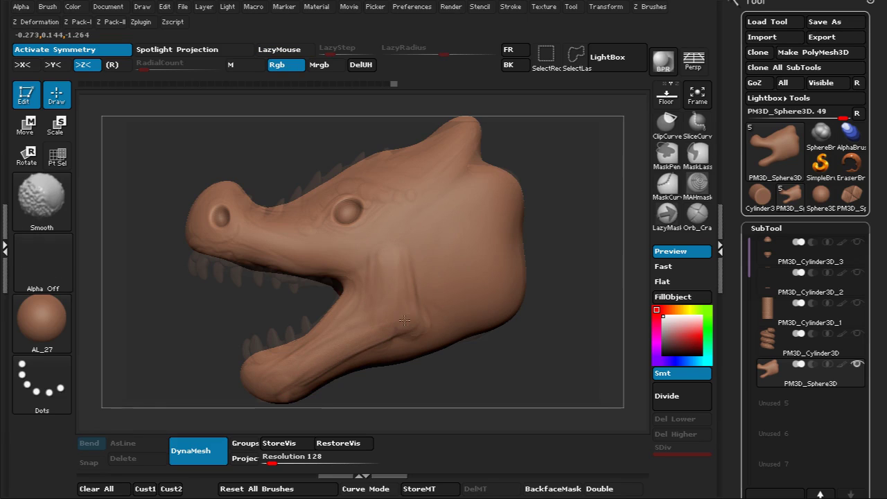
left_click_drag(386, 272, 377, 286)
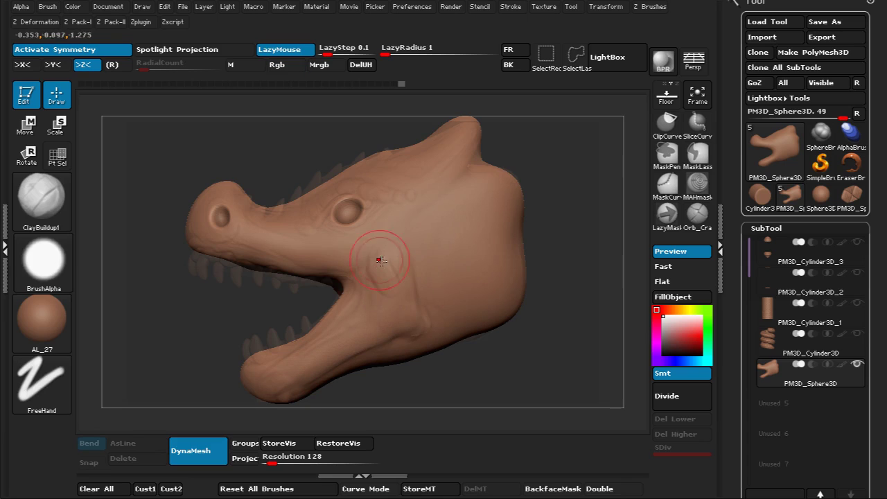
Step: Build up clay along the upper lip and snout, and form the brow and lid folds around the eye
left_click_drag(302, 271, 257, 241)
key("shift")
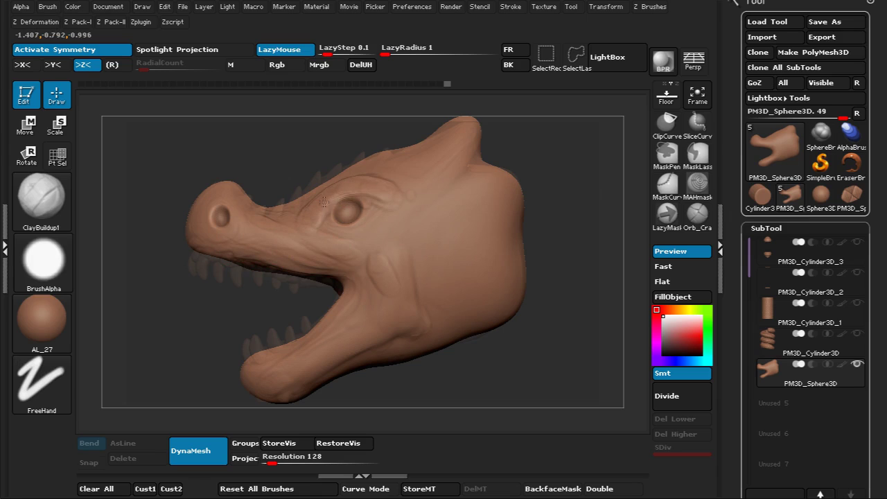
left_click_drag(393, 199, 384, 208)
mouse_move(356, 234)
left_mouse_down()
mouse_move(330, 232)
mouse_move(365, 229)
mouse_move(333, 228)
mouse_move(342, 231)
left_mouse_up()
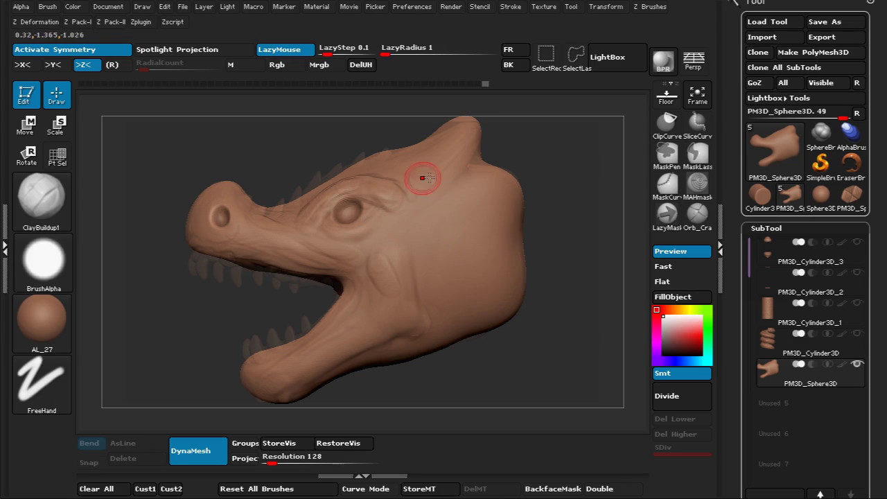
Step: Define the rear edge of the jaw muscle between the cheek and jaw corner with clay strokes, and smooth it
mouse_move(440, 309)
left_mouse_down()
mouse_move(429, 254)
mouse_move(443, 328)
left_mouse_up()
left_click_drag(421, 248, 441, 300)
left_click_drag(427, 266, 431, 298, "shift")
left_click_drag(402, 246, 413, 309)
left_click_drag(401, 244, 412, 311)
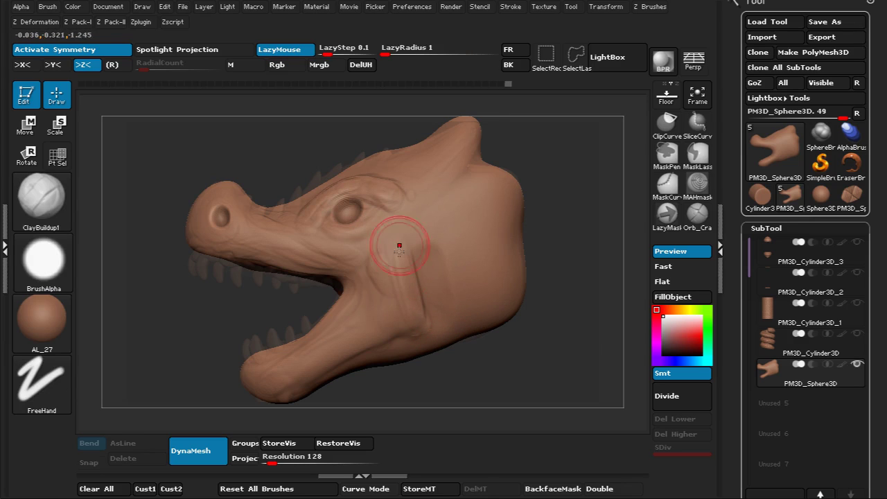
key("shift")
Step: Sculpt the cheek ridge running from the mouth corner toward the horn, and blend it into the surrounding surface
left_click_drag(392, 252, 436, 272, "shift")
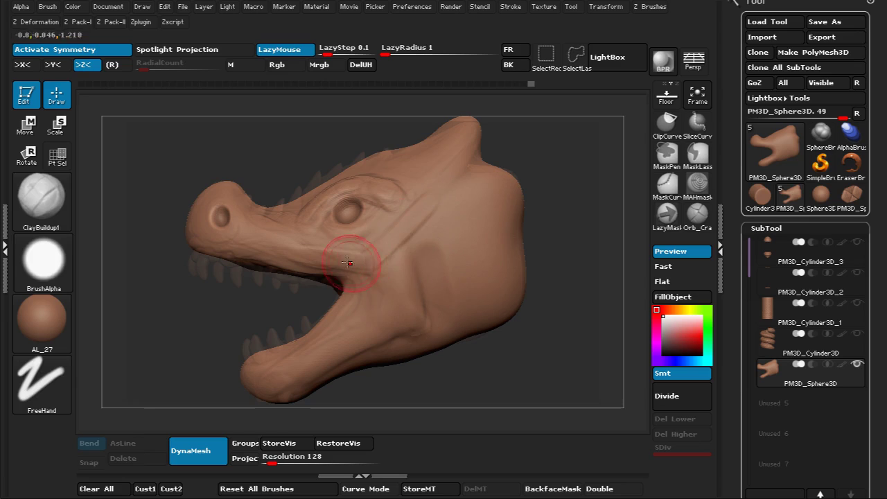
key("shift")
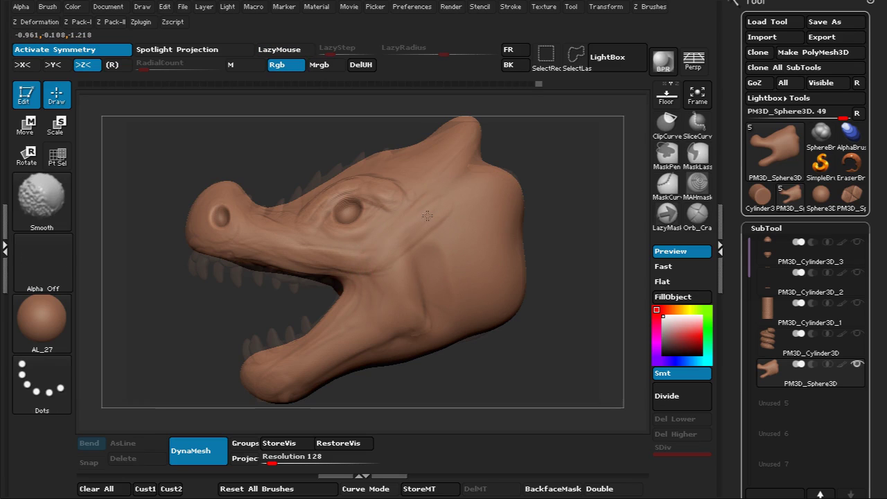
left_click_drag(408, 244, 463, 208)
key("shift")
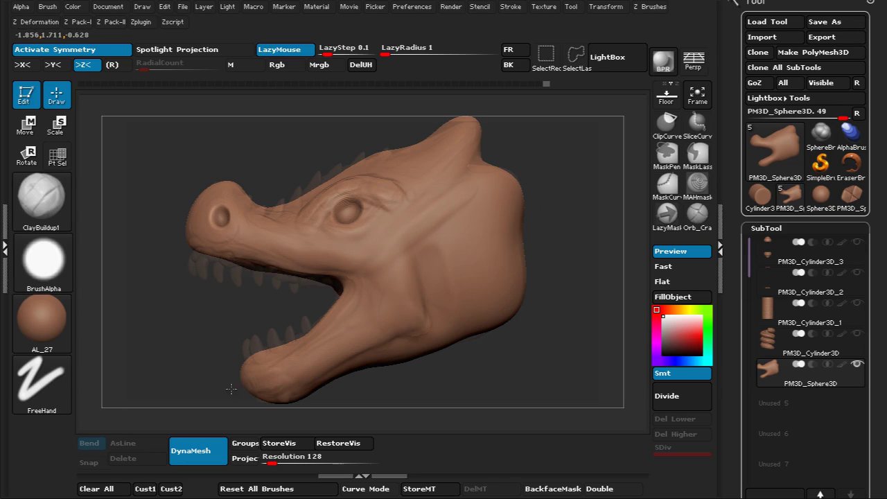
Step: Adjust the jaw corner, the jaw underside and the upper edge of the jaw muscle with the Move brush
key("b")
key("m")
key("v")
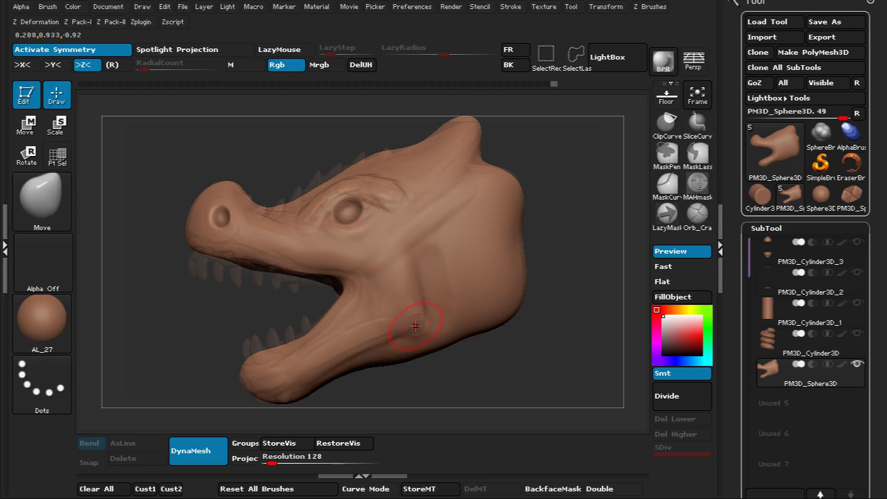
mouse_move(401, 328)
left_mouse_down()
mouse_move(409, 328)
mouse_move(383, 352)
mouse_move(398, 353)
left_mouse_up()
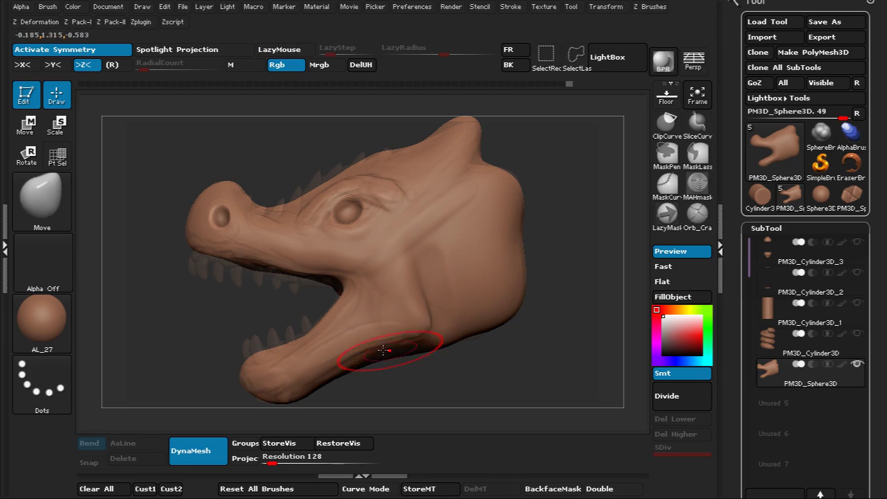
left_click_drag(412, 259, 413, 252)
left_click_drag(412, 250, 420, 249)
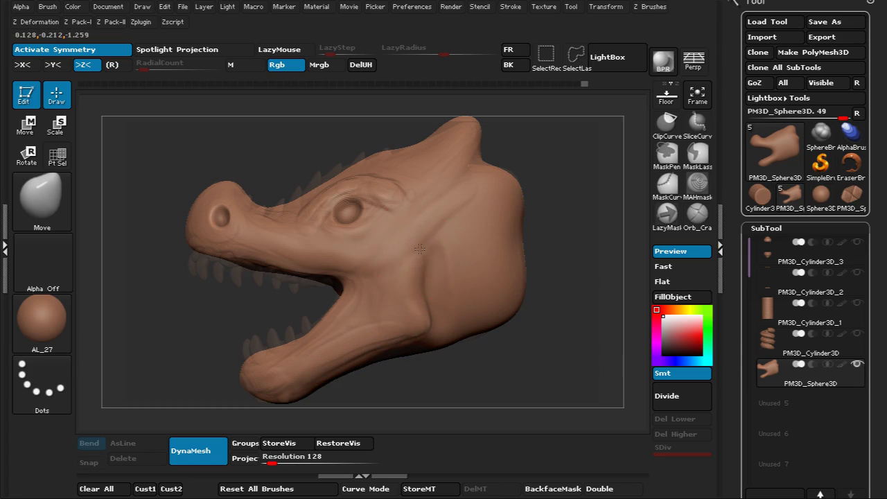
Step: Nudge the jaw muscle's edge, the lower jaw's underside and the upper lip line with the Move brush
mouse_move(416, 293)
left_mouse_down()
mouse_move(421, 326)
mouse_move(403, 333)
left_mouse_up()
left_click_drag(350, 357, 346, 359)
left_click_drag(233, 257, 234, 260)
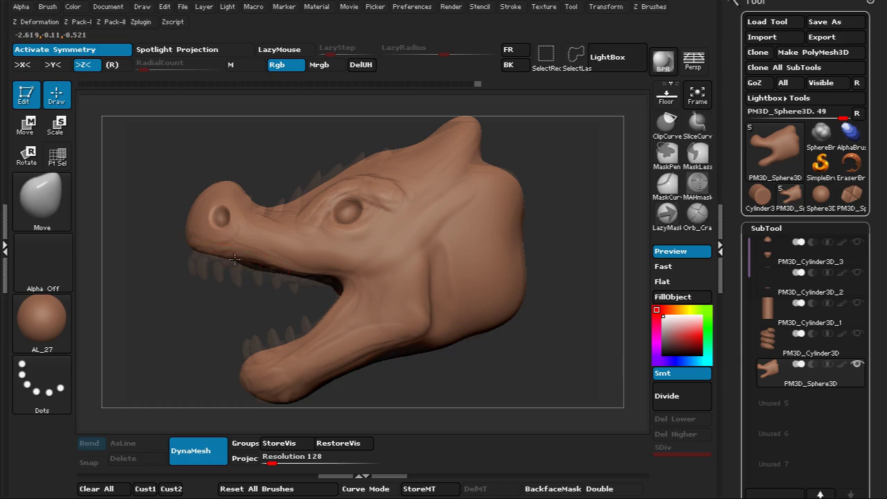
Step: Smooth the area around the nostril, add clay to the snout, and blend the cheek between the eye and mouth corner
left_click_drag(232, 213, 223, 210, "shift")
key("1")
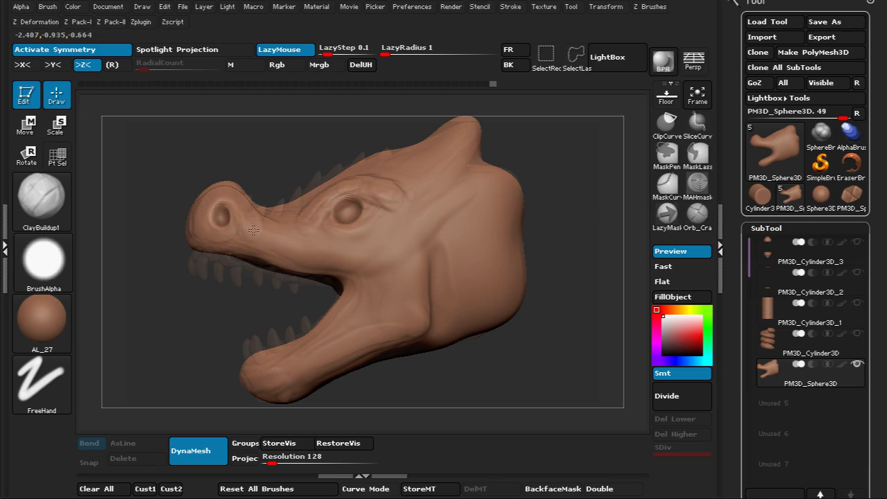
mouse_move(317, 224)
left_mouse_down("shift")
mouse_move(208, 211)
mouse_move(287, 257)
mouse_move(362, 275)
left_mouse_up("shift")
Step: Carve creases around the eye with the Dam_Standard brush and soften the fold beneath it
key("b")
key("d")
key("s")
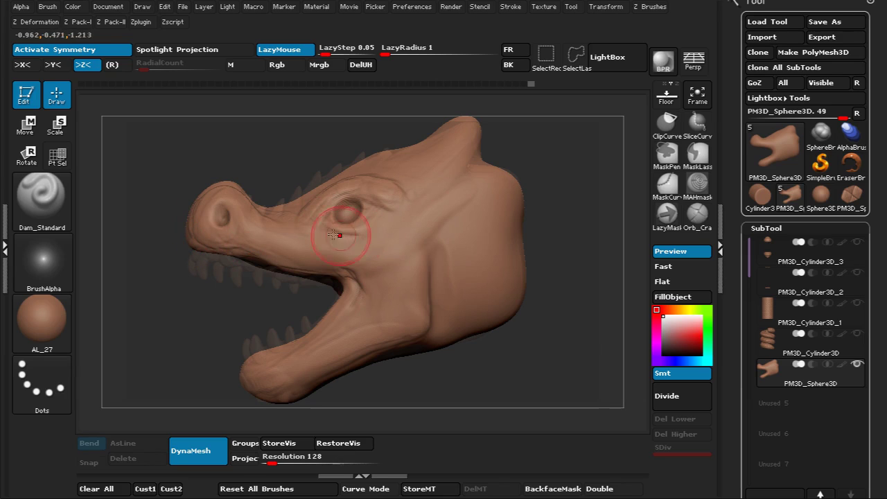
left_click_drag(363, 199, 395, 214)
left_click_drag(350, 238, 372, 228, "shift")
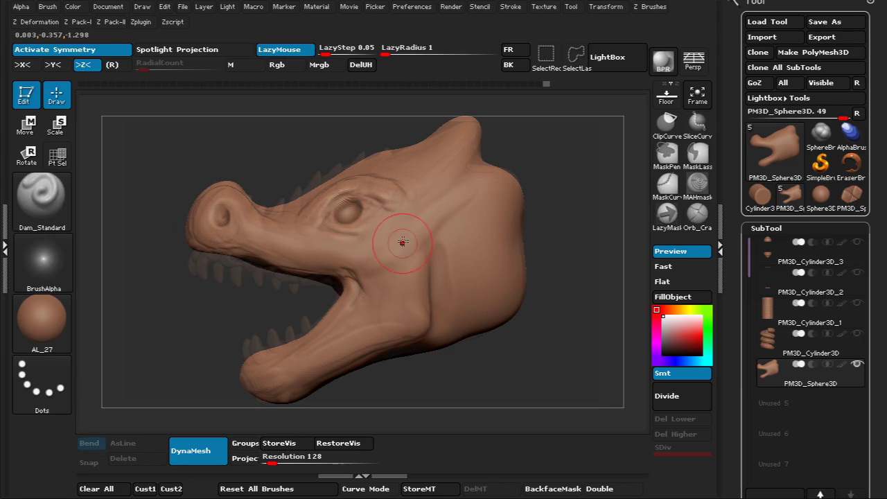
Step: Add clay along the rear edge of the jaw muscle with the ClayBuildup brush
key("b")
key("c")
key("b")
left_click_drag(426, 300, 432, 233)
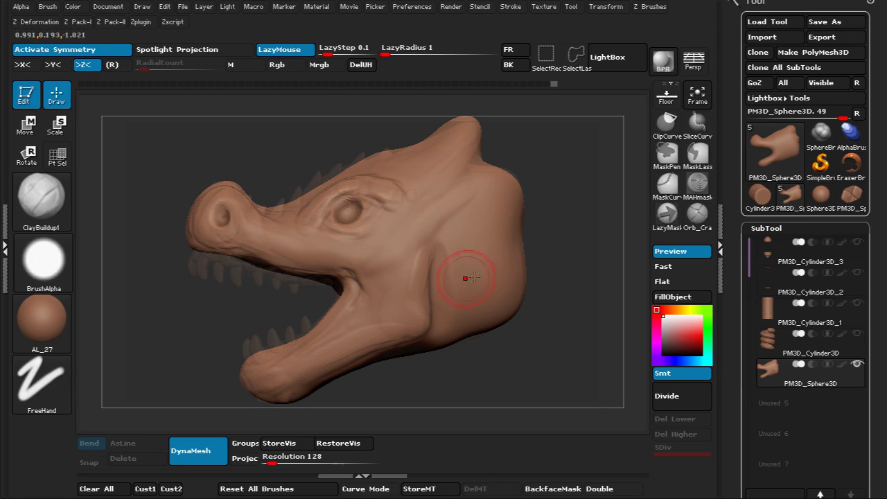
Step: Build up clay on the snout tip and over the nostril, and smooth it into the nose
mouse_move(560, 247)
left_mouse_down()
mouse_move(580, 230)
mouse_move(546, 234)
mouse_move(531, 283)
left_mouse_up()
mouse_move(353, 319)
left_mouse_down()
mouse_move(343, 279)
mouse_move(341, 298)
left_mouse_up()
mouse_move(519, 251)
left_mouse_down()
mouse_move(517, 319)
mouse_move(535, 282)
mouse_move(529, 297)
left_mouse_up()
left_click_drag(369, 228, 402, 238)
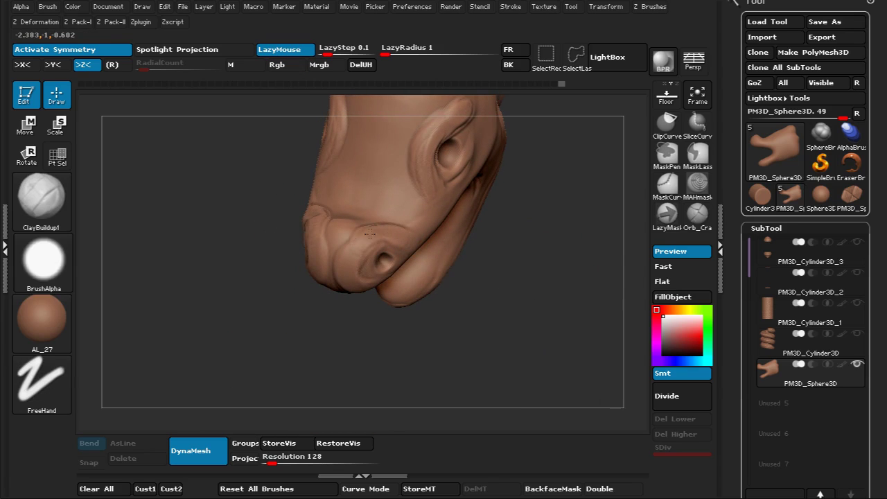
left_click_drag(354, 254, 355, 272, "shift")
Step: Cut a vertical crease down the middle of the nose front with Dam_Standard, and smooth the area beside it
mouse_move(367, 351)
left_mouse_down()
mouse_move(430, 319)
mouse_move(459, 268)
left_mouse_up()
left_click_drag(487, 322, 492, 260, "alt")
key("b")
key("d")
key("s")
left_click_drag(337, 221, 338, 242)
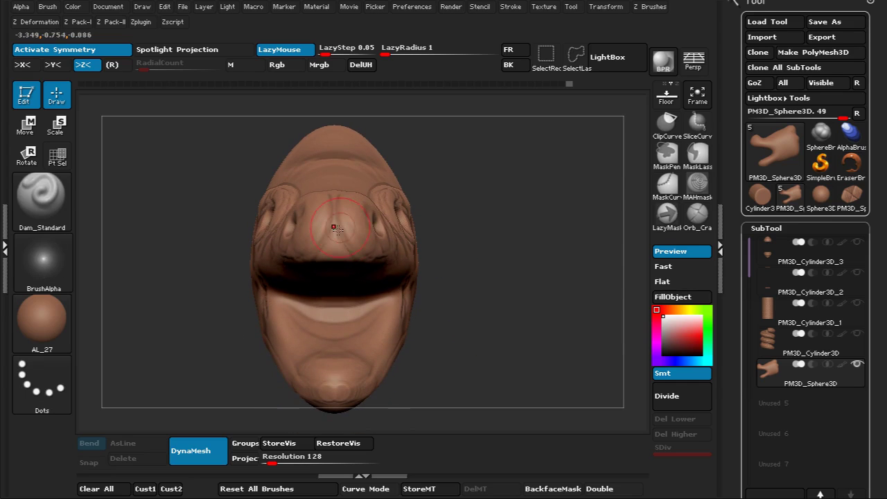
left_click_drag(498, 261, 420, 212)
left_click_drag(339, 249, 355, 239, "shift")
Step: Build up clay along the side of the lower jaw toward its tip with ClayBuildup, and smooth it
mouse_move(474, 207)
left_mouse_down()
mouse_move(501, 299)
mouse_move(499, 332)
left_mouse_up()
mouse_move(500, 333)
left_mouse_down("alt")
mouse_move(504, 303)
mouse_move(455, 330)
left_mouse_up("alt")
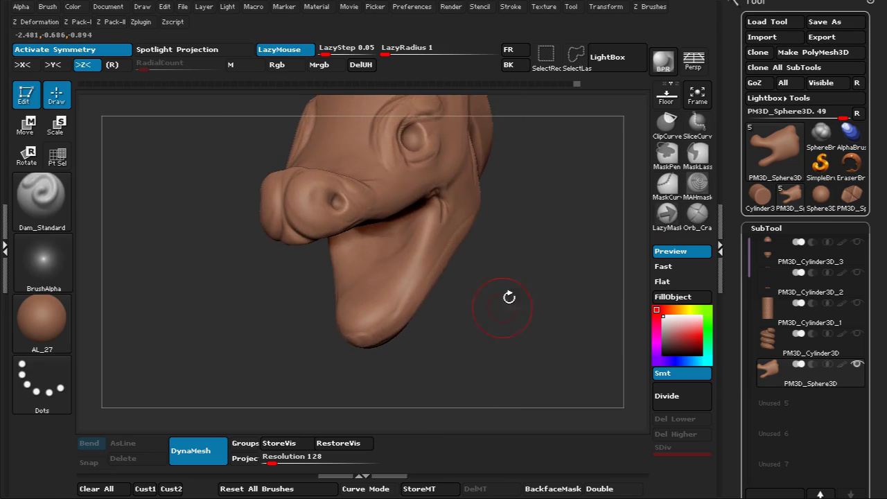
left_click_drag(509, 298, 496, 294)
key("b")
key("c")
key("b")
left_click_drag(422, 257, 395, 291)
mouse_move(458, 287)
left_mouse_down()
mouse_move(531, 263)
mouse_move(439, 210)
mouse_move(529, 240)
mouse_move(519, 256)
mouse_move(519, 212)
mouse_move(485, 267)
left_mouse_up()
left_click_drag(374, 303, 385, 292, "shift")
Step: Form a raised rim around the roof of the mouth behind the upper lip, and smooth it
mouse_move(517, 222)
left_mouse_down()
mouse_move(500, 156)
mouse_move(524, 217)
left_mouse_up()
left_click_drag(370, 176, 445, 286)
left_click_drag(379, 188, 358, 173)
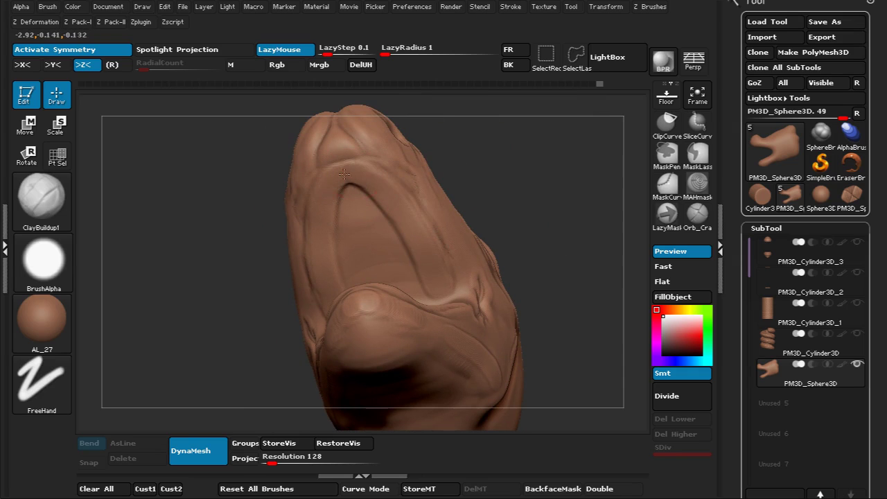
left_click_drag(432, 157, 448, 182)
left_click_drag(351, 168, 405, 265, "shift")
Step: Build up the gum ridge along the inside of the lower jaw and smooth it
mouse_move(497, 189)
left_mouse_down()
mouse_move(505, 261)
mouse_move(494, 269)
left_mouse_up()
mouse_move(418, 223)
left_mouse_down()
mouse_move(427, 255)
mouse_move(416, 292)
left_mouse_up()
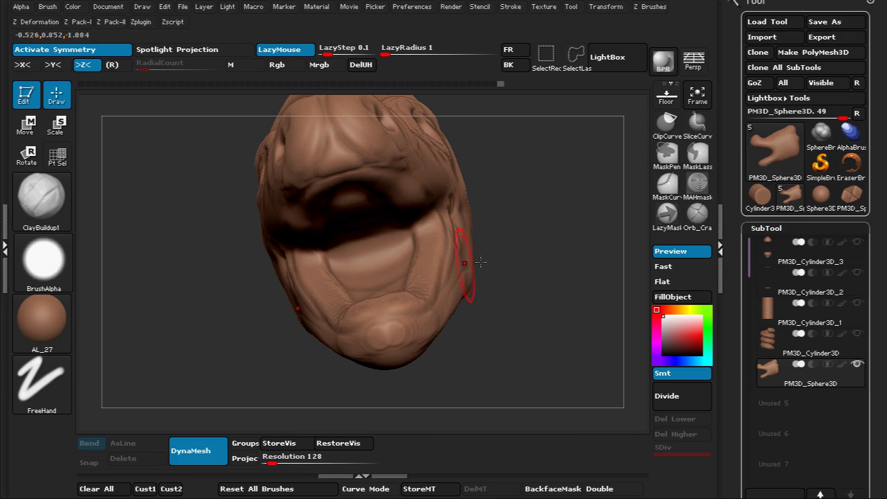
right_click_drag(481, 262, 442, 317)
key("shift")
Step: Sculpt paired lengthwise ridges along the top of the snout from the nose toward the brows, and soften them
mouse_move(528, 232)
left_mouse_down()
mouse_move(518, 259)
mouse_move(541, 305)
mouse_move(538, 331)
left_mouse_up()
mouse_move(359, 339)
left_mouse_down()
mouse_move(354, 282)
mouse_move(372, 337)
mouse_move(362, 279)
left_mouse_up()
mouse_move(513, 312)
left_mouse_down("alt")
mouse_move(518, 264)
mouse_move(486, 258)
left_mouse_up("alt")
mouse_move(366, 292)
left_mouse_down()
mouse_move(367, 239)
mouse_move(364, 280)
left_mouse_up()
left_click_drag(517, 271, 555, 278)
left_click_drag(364, 291, 357, 224)
mouse_move(355, 277)
left_mouse_down()
mouse_move(367, 244)
mouse_move(360, 193)
mouse_move(357, 280)
left_mouse_up()
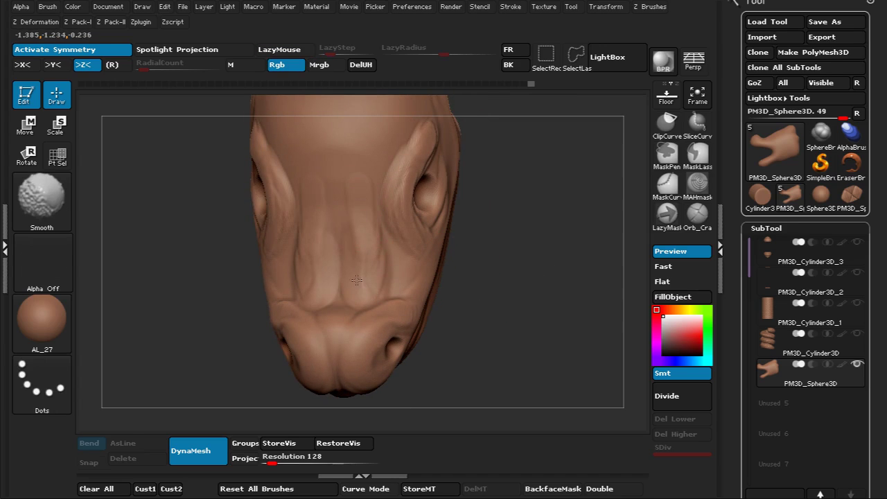
Step: Extend the snout bridge forms and carve long grooves up the forehead between the brow and the midline
mouse_move(479, 250)
left_mouse_down()
mouse_move(551, 229)
mouse_move(443, 244)
mouse_move(581, 340)
mouse_move(570, 385)
left_mouse_up()
left_click_drag(329, 277, 348, 253)
left_click_drag(559, 264, 562, 302)
left_click_drag(354, 219, 385, 168, "alt")
left_click_drag(339, 243, 402, 154, "alt")
mouse_move(374, 193)
left_mouse_down("alt")
mouse_move(405, 151)
mouse_move(372, 228)
mouse_move(340, 271)
left_mouse_up("alt")
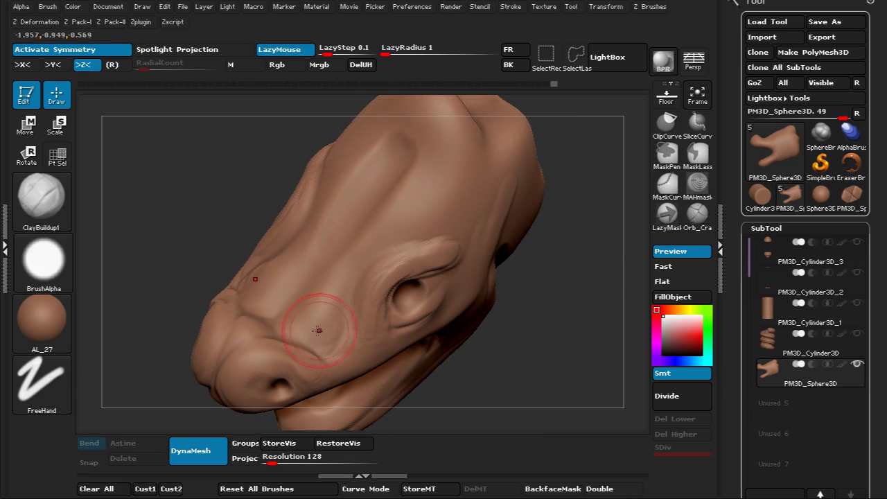
Step: Carve a hollow on the snout side between the nostril and the eye, and smooth the surrounding surface
left_click_drag(318, 336, 345, 303, "alt")
key("shift")
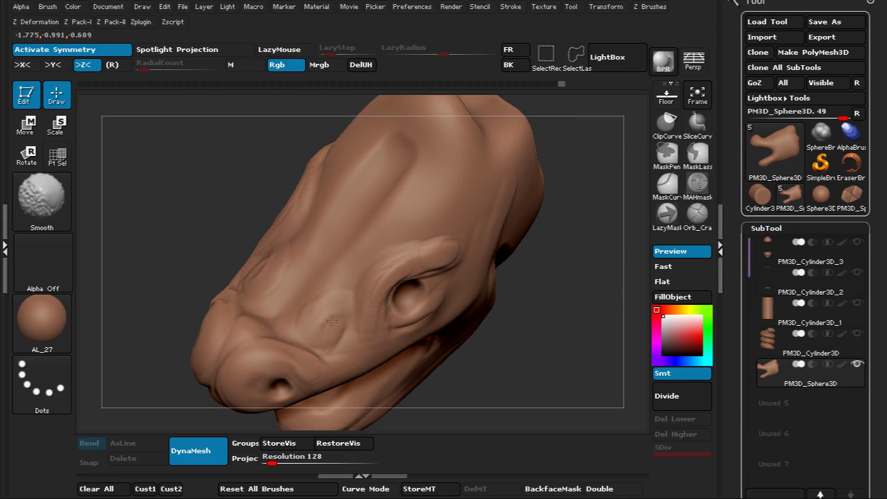
left_click_drag(558, 275, 583, 203)
mouse_move(530, 164)
left_mouse_down()
mouse_move(479, 116)
mouse_move(502, 148)
mouse_move(510, 146)
mouse_move(497, 135)
mouse_move(509, 101)
left_mouse_up()
left_click_drag(564, 157, 586, 294)
left_click_drag(310, 240, 312, 251, "shift")
Step: Add clay to the snout side just behind the nostril and blend it toward the snout bridge
mouse_move(479, 348)
left_mouse_down()
mouse_move(509, 376)
mouse_move(490, 344)
mouse_move(503, 336)
mouse_move(491, 359)
left_mouse_up()
mouse_move(613, 136)
left_mouse_down("alt")
mouse_move(589, 148)
mouse_move(603, 150)
left_mouse_up("alt")
left_click_drag(267, 257, 268, 285)
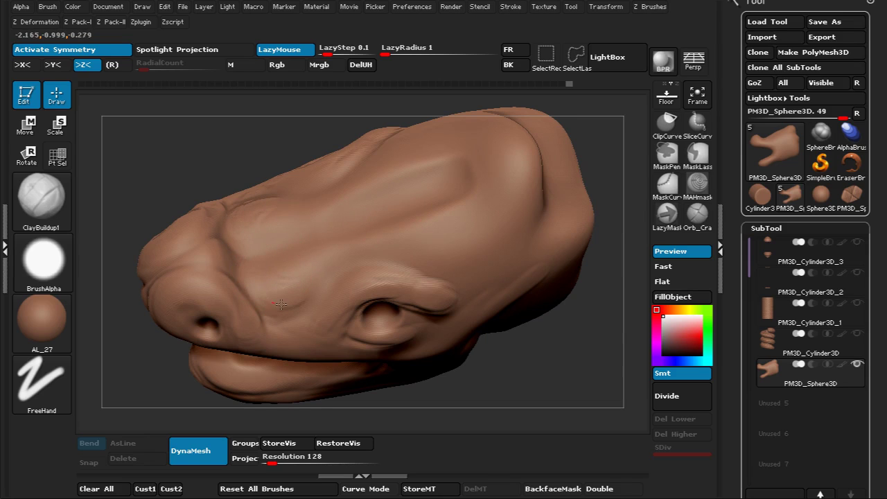
key("shift")
mouse_move(601, 167)
left_mouse_down()
mouse_move(588, 123)
mouse_move(587, 182)
mouse_move(586, 172)
left_mouse_up()
left_click_drag(242, 203, 244, 205, "shift")
Step: Carve a groove along the midline of the snout bridge behind the nose, and smooth it
mouse_move(597, 266)
left_mouse_down()
mouse_move(598, 174)
mouse_move(561, 151)
mouse_move(505, 255)
mouse_move(536, 259)
left_mouse_up()
mouse_move(474, 239)
left_mouse_down()
mouse_move(519, 239)
mouse_move(526, 263)
left_mouse_up()
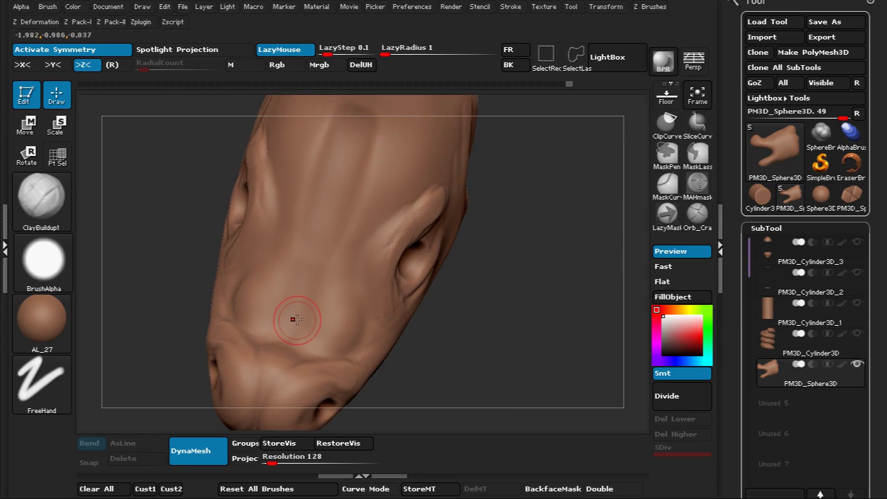
key("1")
left_click_drag(287, 337, 318, 241, "alt")
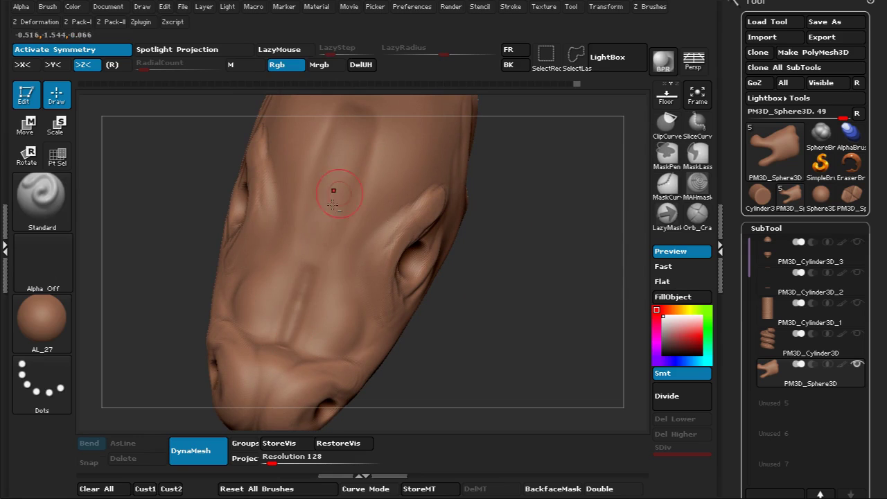
left_click_drag(304, 298, 299, 319, "shift")
Step: Add a clay stroke along the inner edge of the brow above the eye
left_click_drag(523, 179, 516, 255, "alt")
key("2")
mouse_move(369, 263)
left_mouse_down()
mouse_move(402, 220)
mouse_move(414, 234)
mouse_move(406, 222)
left_mouse_up()
mouse_move(518, 257)
left_mouse_down()
mouse_move(541, 157)
mouse_move(509, 171)
mouse_move(483, 147)
mouse_move(540, 190)
mouse_move(567, 235)
left_mouse_up()
left_click_drag(543, 157, 571, 176, "alt")
left_click_drag(561, 354, 552, 374, "alt")
mouse_move(552, 374)
left_mouse_down()
mouse_move(528, 389)
mouse_move(538, 386)
left_mouse_up()
Step: Raise the horn ridges at the back of the skull and extend them down the forehead with the Standard brush
key("b")
key("s")
key("t")
mouse_move(422, 266)
left_mouse_down()
mouse_move(478, 244)
mouse_move(447, 261)
mouse_move(460, 248)
mouse_move(466, 254)
left_mouse_up()
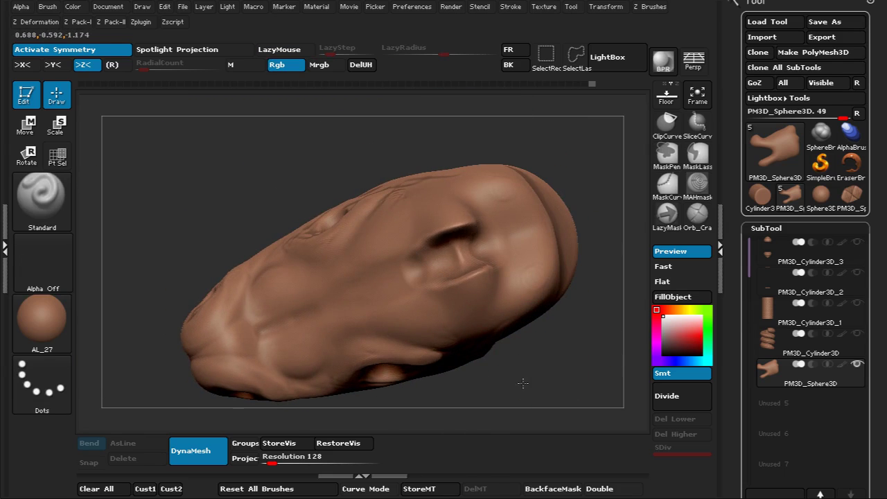
left_click_drag(522, 382, 494, 319)
mouse_move(477, 247)
left_mouse_down()
mouse_move(413, 275)
mouse_move(378, 263)
left_mouse_up()
left_click_drag(409, 357, 463, 296)
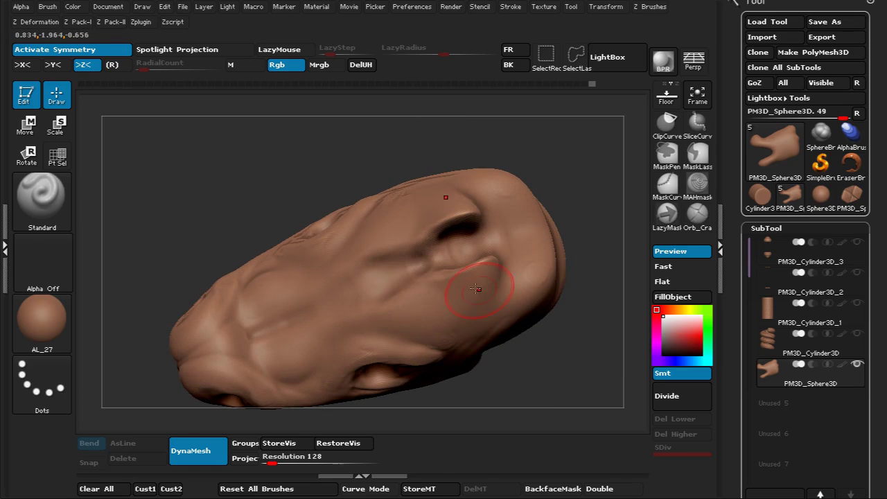
Step: Smooth the two horn ridges and the valley between them on top of the skull
left_click_drag(389, 291, 433, 264, "shift")
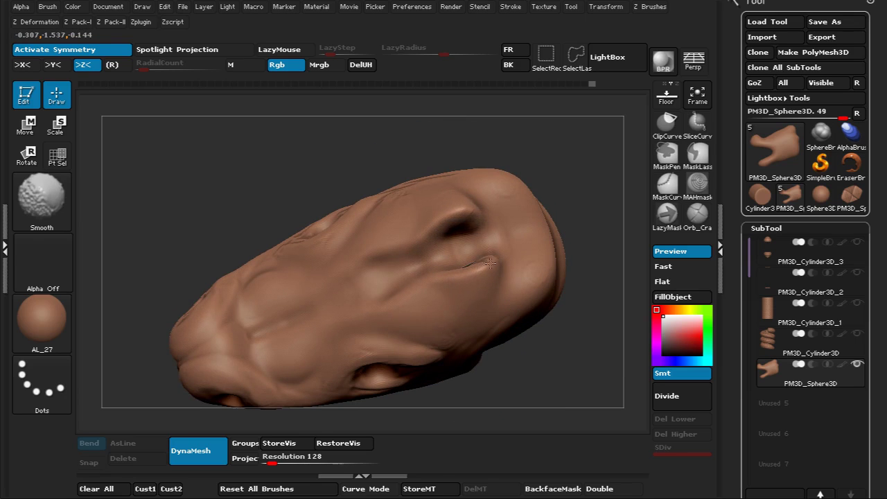
left_click_drag(453, 216, 470, 206, "shift")
mouse_move(567, 143)
left_mouse_down()
mouse_move(594, 129)
mouse_move(584, 174)
mouse_move(552, 213)
mouse_move(518, 219)
left_mouse_up()
left_click_drag(463, 236, 440, 283, "shift")
mouse_move(558, 341)
left_mouse_down()
mouse_move(560, 170)
mouse_move(594, 194)
mouse_move(580, 274)
mouse_move(543, 156)
mouse_move(543, 291)
mouse_move(565, 237)
left_mouse_up()
left_click_drag(414, 184, 426, 186, "shift")
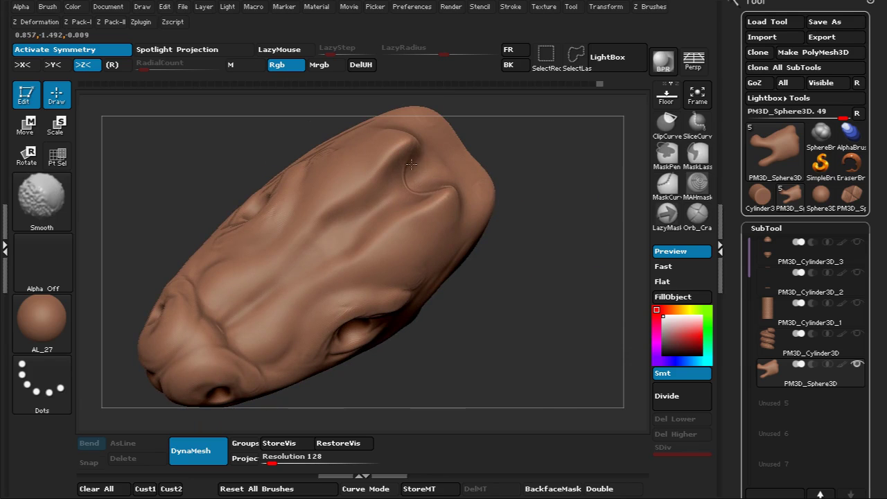
Step: Return to the side view over the reference image and pull the horn tip out to match it with the Move brush
left_click_drag(563, 219, 543, 132, "shift")
mouse_move(578, 218)
left_mouse_down()
mouse_move(556, 200)
mouse_move(580, 202)
mouse_move(579, 232)
left_mouse_up()
mouse_move(586, 276)
left_mouse_down("alt")
mouse_move(616, 190)
mouse_move(600, 273)
left_mouse_up("alt")
left_click_drag(592, 219, 558, 281, "alt")
key("shift+z")
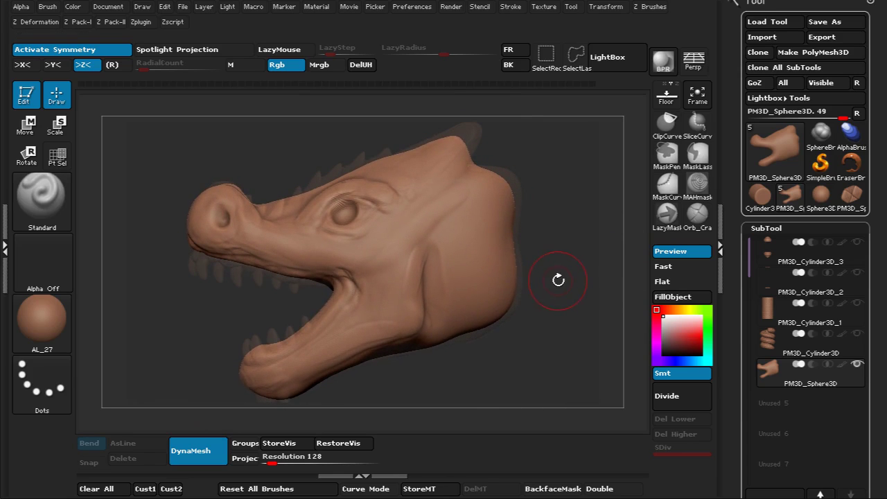
key("b")
key("m")
key("v")
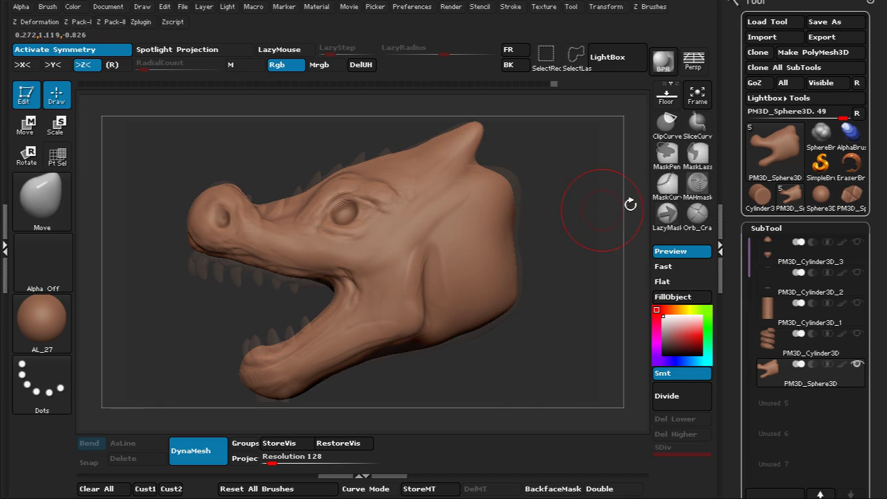
Step: Insert a small sphere under the front of the upper lip with the InsertSphere brush as the first tooth
key("space")
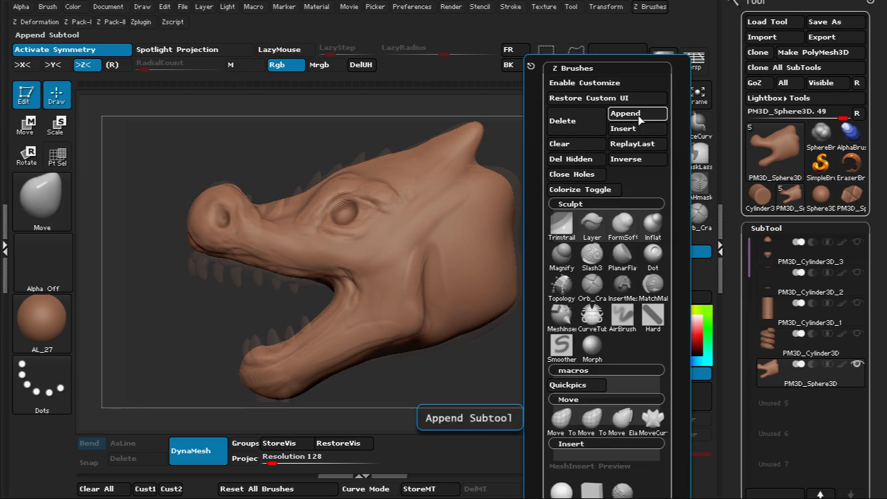
key("space")
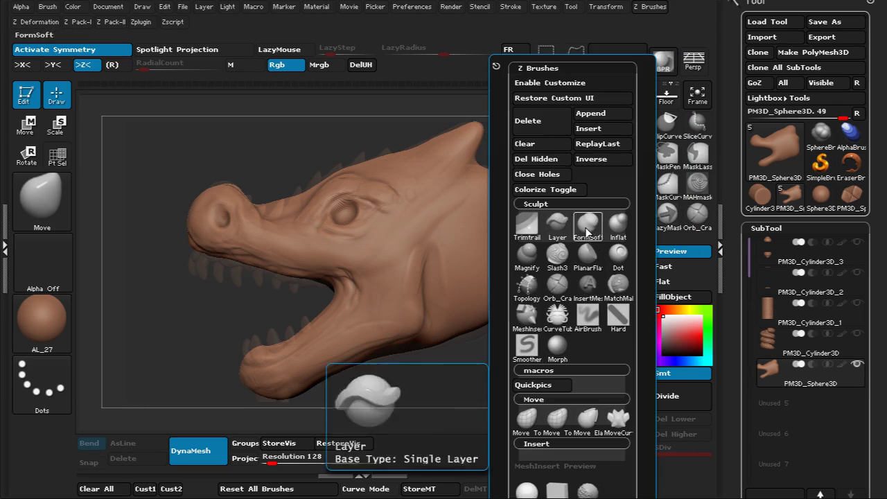
left_click_drag(612, 348, 615, 211)
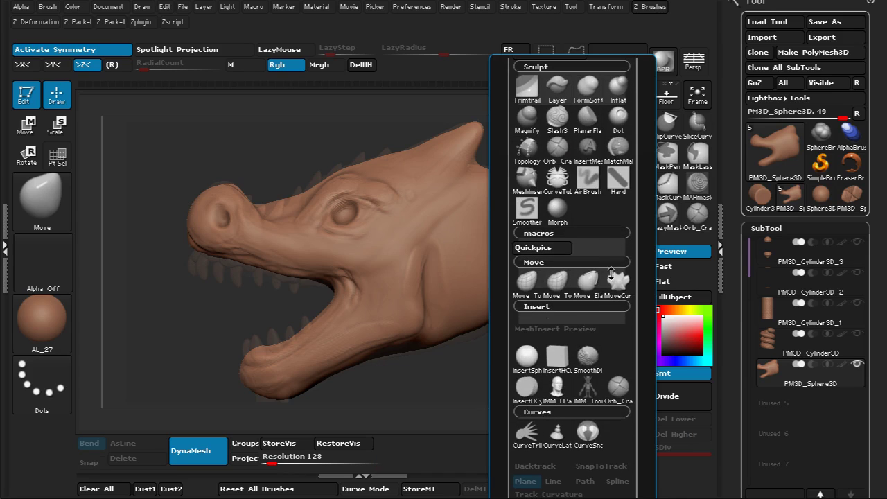
left_click(525, 361)
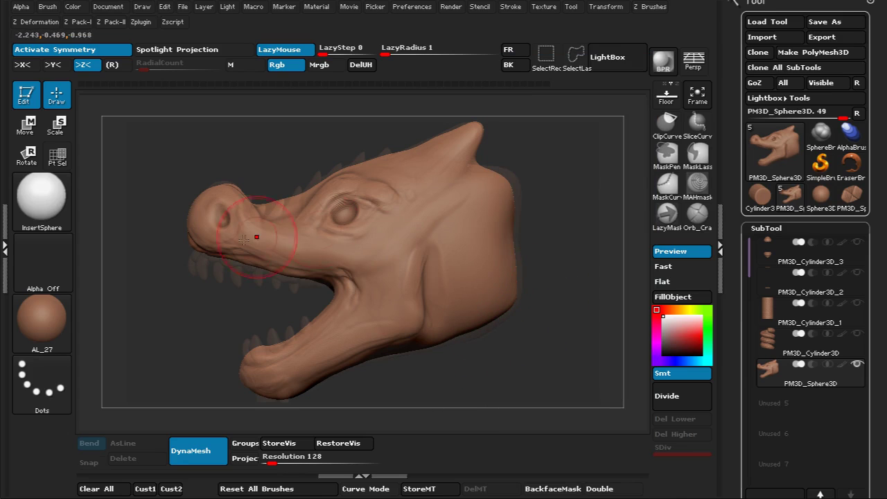
left_click_drag(205, 254, 213, 251)
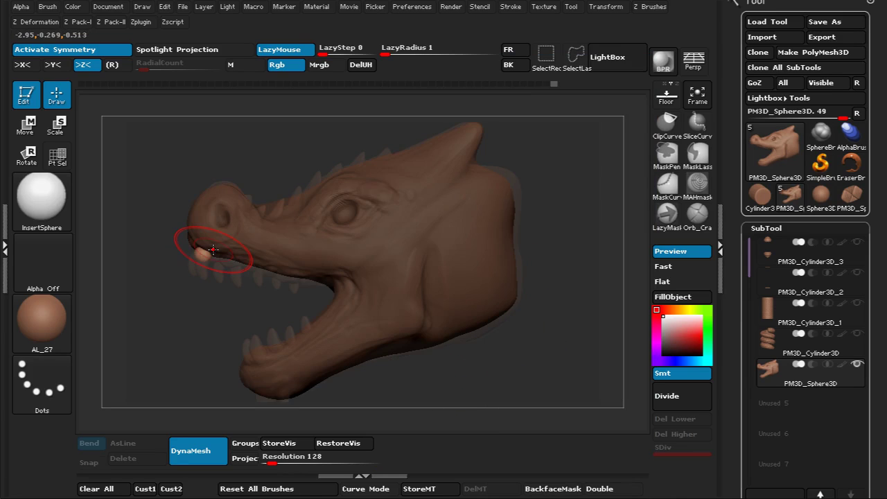
Step: Pull the inserted sphere downward into a long tooth over the reference with the Move brush
key("b")
key("m")
key("v")
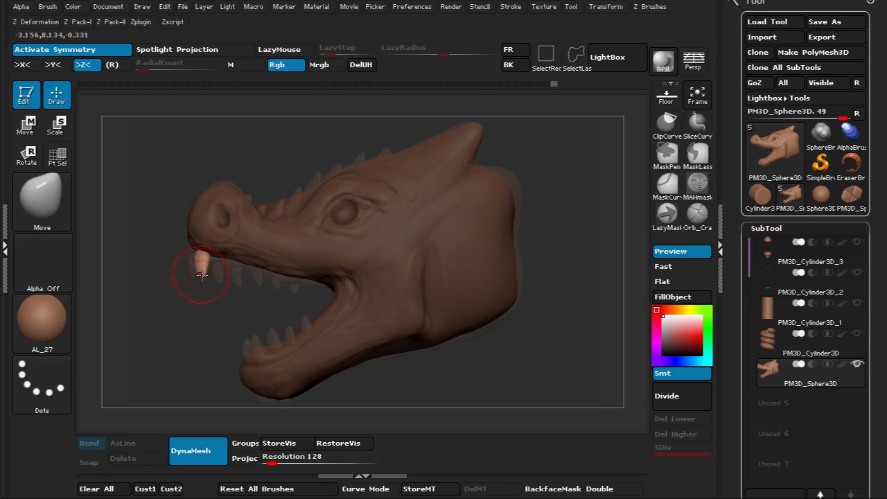
Step: Taper the mirrored front teeth to points from the front view, and smooth their surface
left_click_drag(188, 297, 211, 291)
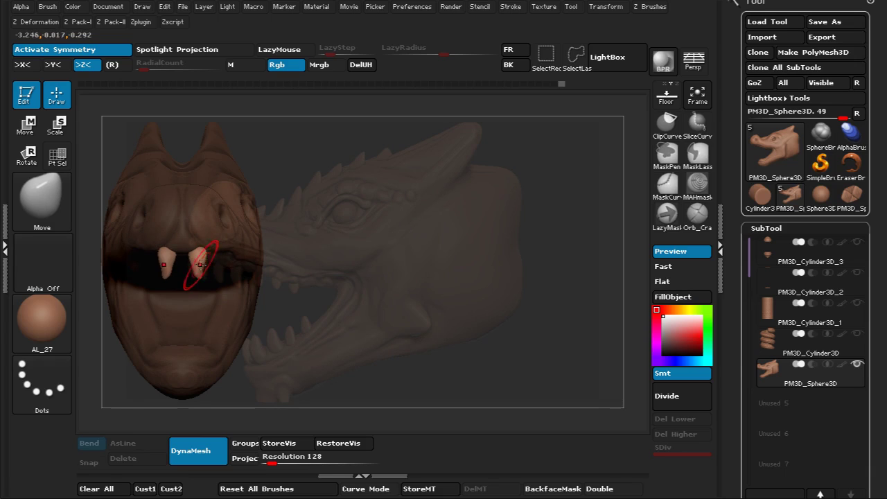
left_click_drag(312, 188, 311, 232, "alt")
mouse_move(202, 250)
left_mouse_down("shift")
mouse_move(200, 276)
mouse_move(203, 258)
left_mouse_up("shift")
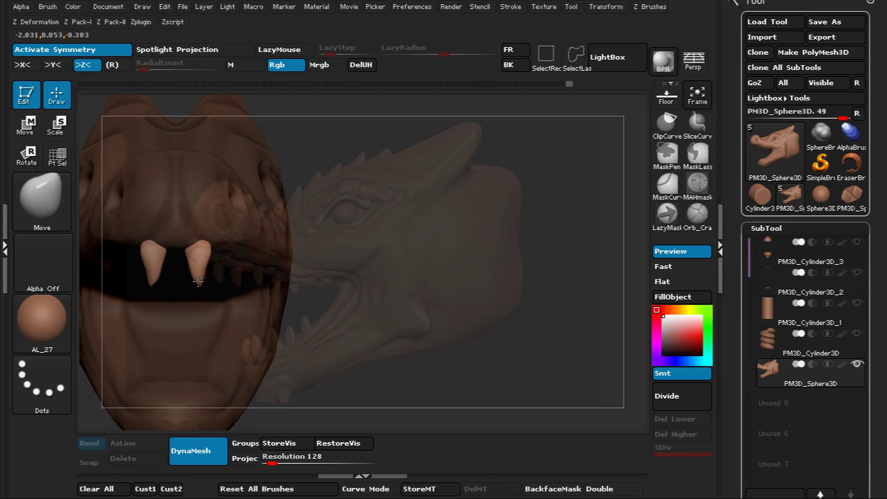
left_click_drag(225, 260, 276, 185)
mouse_move(184, 212)
left_mouse_down()
mouse_move(194, 207)
mouse_move(186, 229)
left_mouse_up()
Step: Move the front teeth closer to the midline and rotate them so their tips angle inward, using Transpose
mouse_move(331, 141)
left_mouse_down()
mouse_move(440, 252)
mouse_move(442, 242)
mouse_move(406, 217)
mouse_move(571, 212)
mouse_move(518, 216)
mouse_move(546, 208)
left_mouse_up()
key("w")
left_click_drag(349, 228, 486, 228)
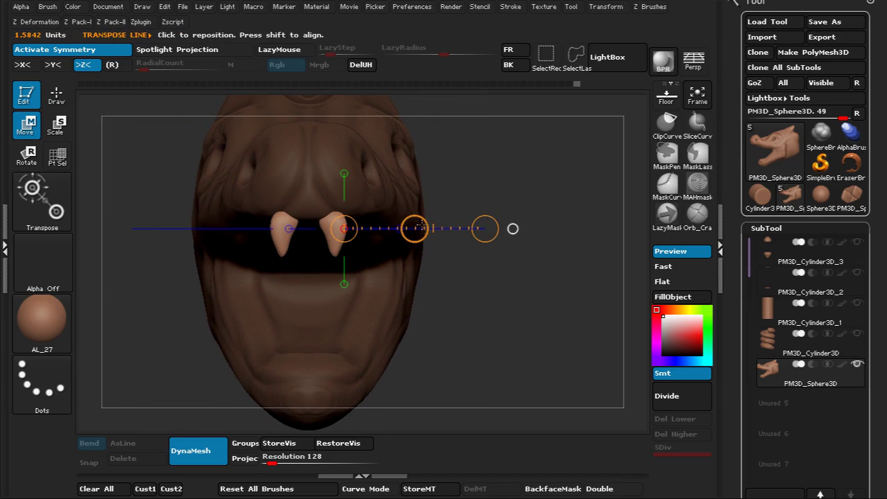
mouse_move(416, 228)
left_mouse_down()
mouse_move(415, 213)
mouse_move(406, 213)
left_mouse_up()
key("r")
key("q")
key("r")
left_click_drag(463, 219, 462, 241)
key("q")
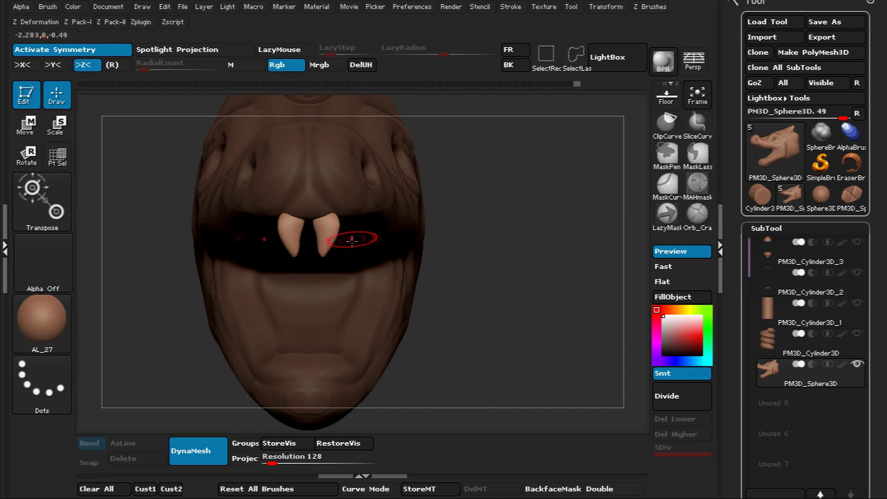
Step: Slim the outer sides of the mirrored front teeth from the front view with the Move brush
key("w")
key("q")
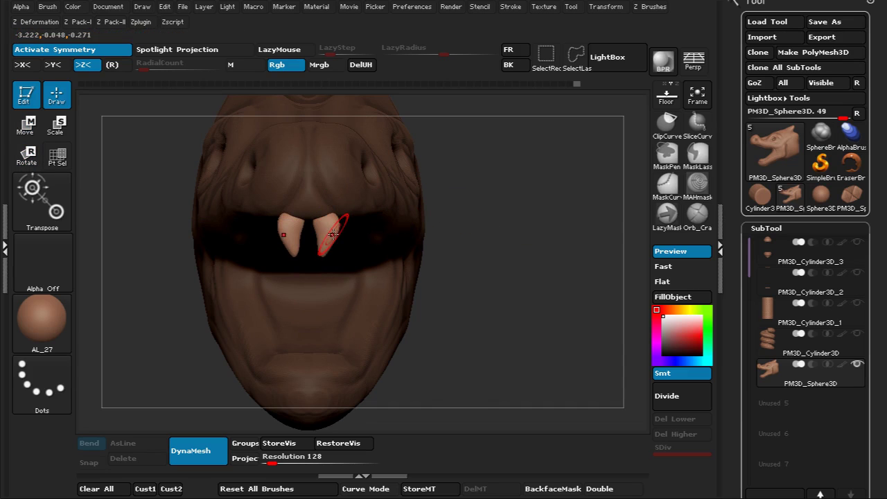
left_click_drag(337, 232, 332, 231)
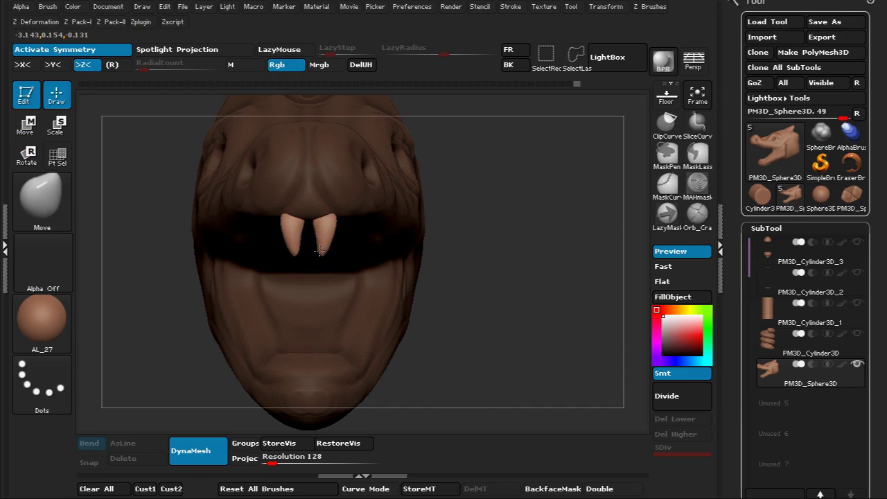
Step: Duplicate the mirrored front teeth with Transpose and place the copies just behind them along the upper lip over the reference
key("w")
left_click_drag(509, 158, 521, 173, "alt")
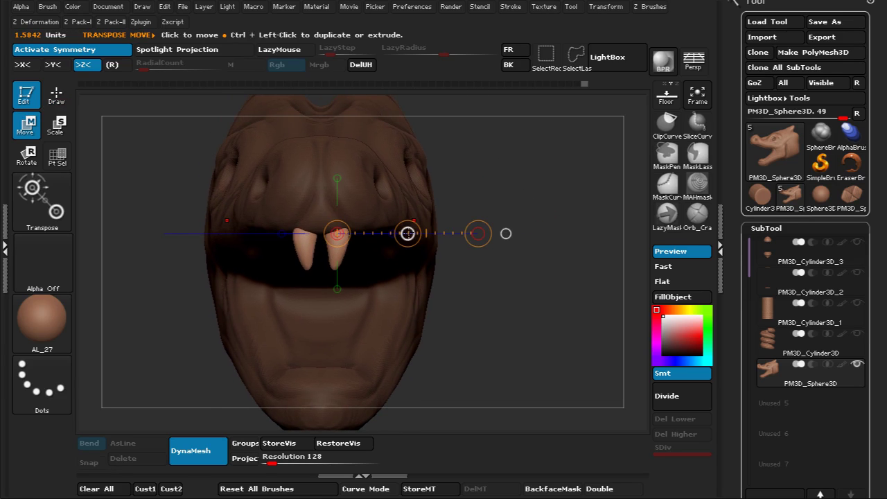
left_click_drag(407, 234, 438, 233)
left_click_drag(537, 187, 457, 191)
left_click(361, 233)
left_click_drag(375, 234, 398, 230)
left_click_drag(421, 131, 380, 211)
left_click_drag(345, 274, 339, 276)
left_click_drag(435, 162, 383, 198)
left_click_drag(344, 257, 343, 247)
left_click_drag(394, 165, 359, 139)
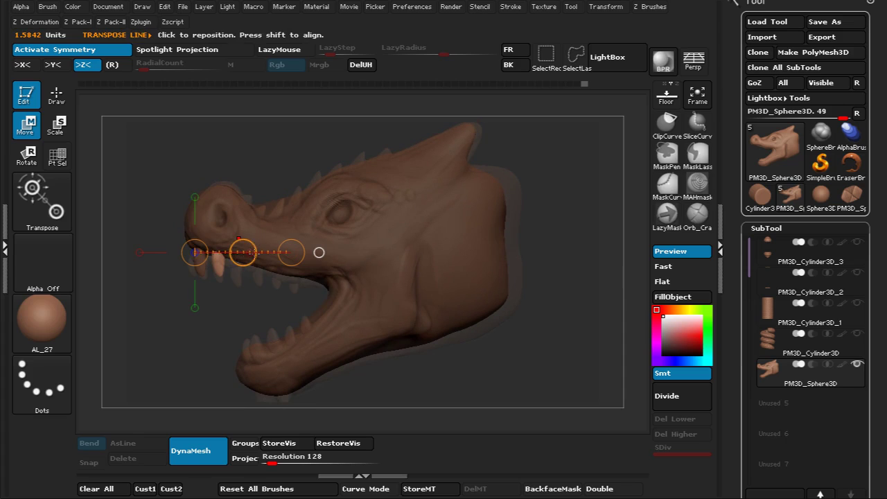
Step: Duplicate the tooth backward along the upper lip with Transpose to make six teeth per side, and clear the mask
left_click_drag(242, 252, 242, 254)
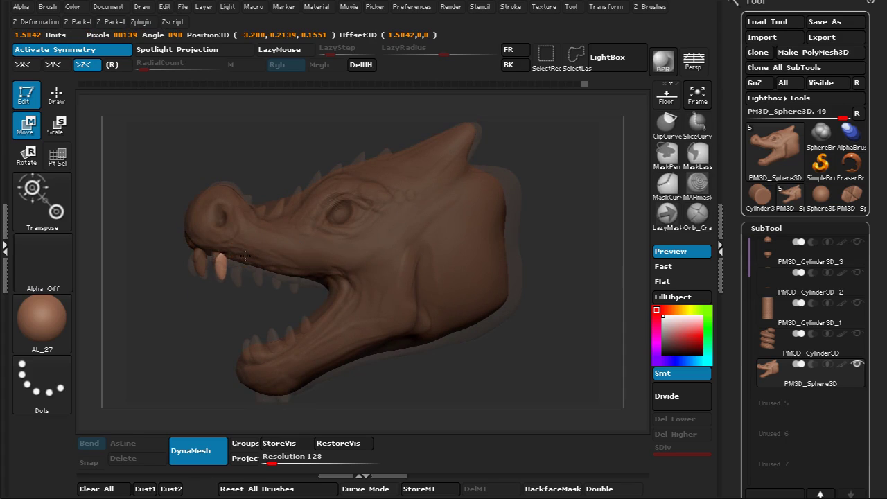
mouse_move(260, 259)
left_mouse_down()
mouse_move(251, 256)
mouse_move(262, 256)
left_mouse_up()
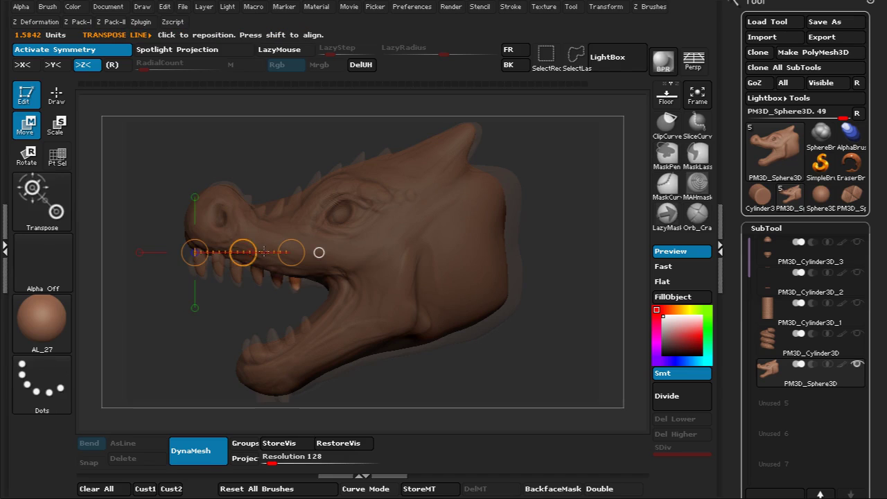
left_click_drag(266, 152, 297, 117)
mouse_move(289, 166)
left_mouse_down()
mouse_move(305, 156)
mouse_move(299, 160)
left_mouse_up()
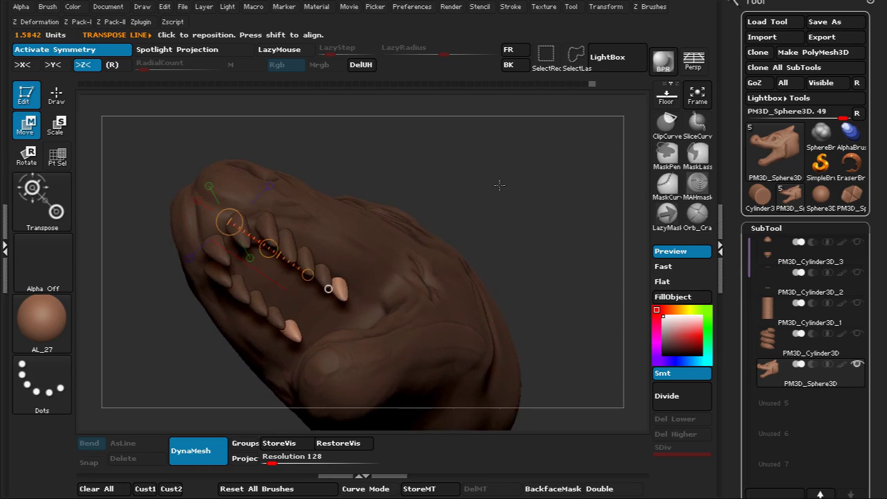
left_click_drag(554, 182, 496, 287)
left_click_drag(539, 352, 577, 373, "ctrl")
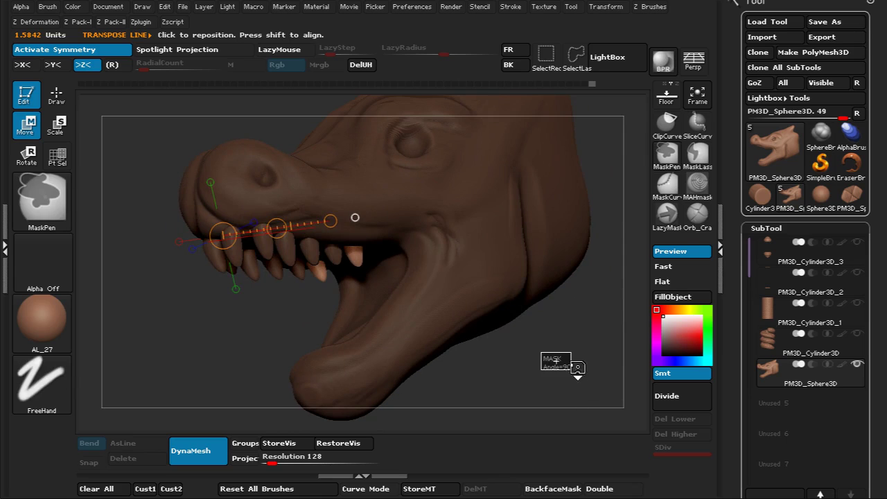
key("q")
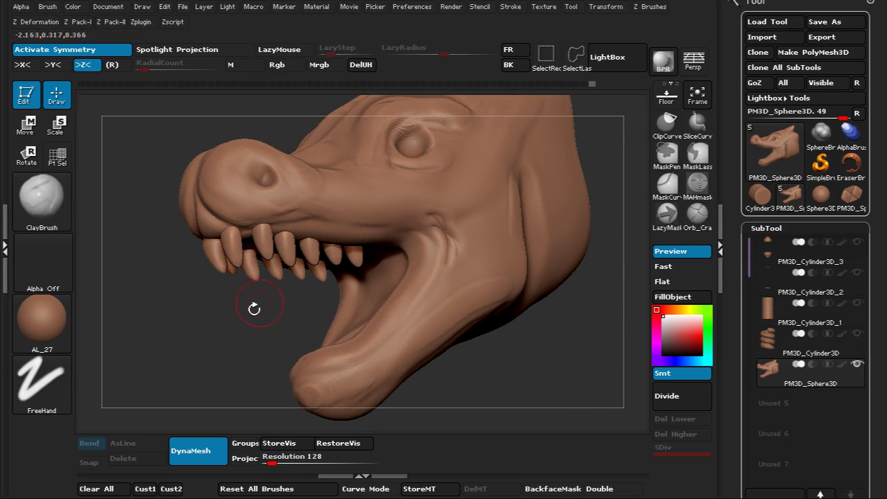
Step: Isolate the upper teeth and split them from the head into their own subtool with Split Hidden
left_click(269, 249, "ctrl+shift")
left_click_drag(389, 259, 525, 199)
key("shift+f")
key("shift+f")
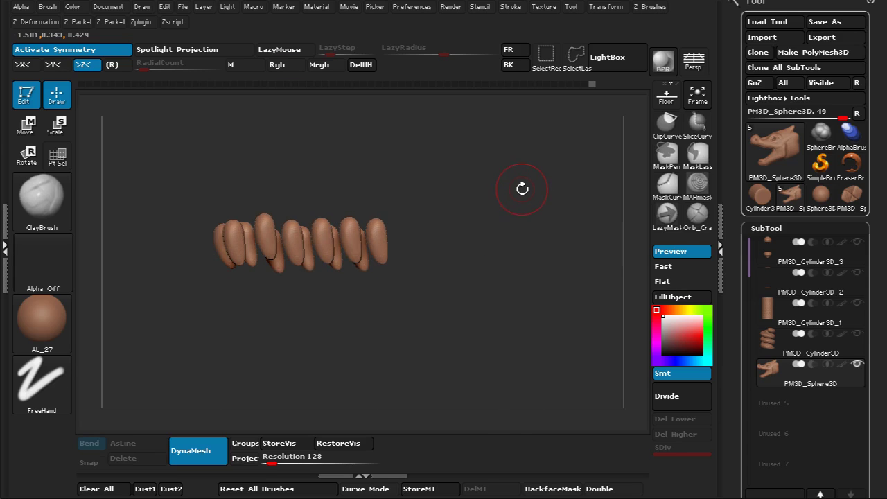
key("2")
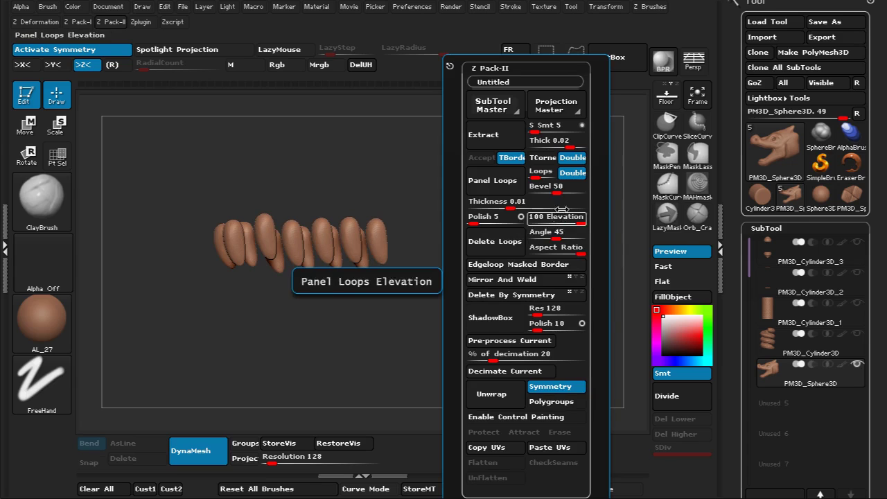
key("1")
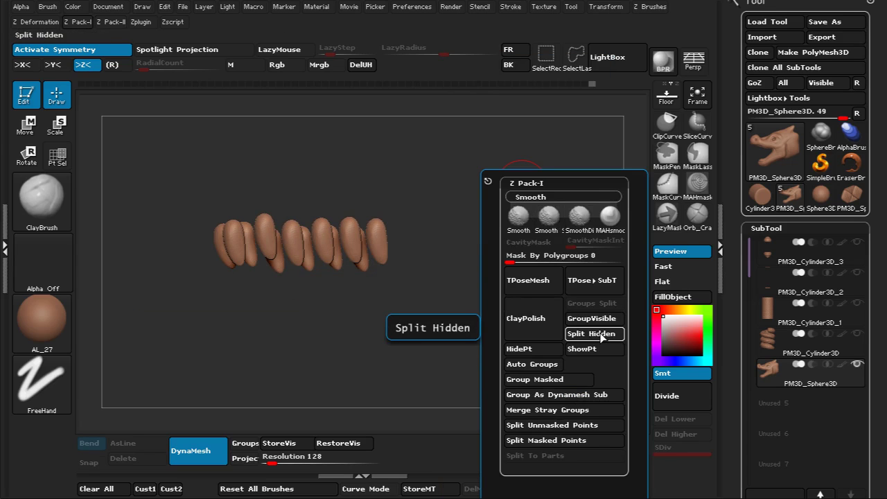
left_click(598, 335)
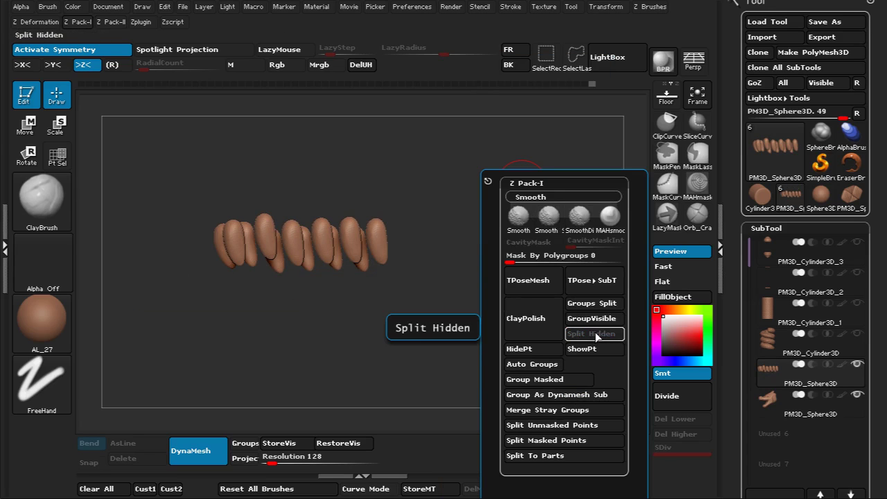
left_click_drag(478, 212, 527, 185)
left_click_drag(499, 127, 521, 113)
mouse_move(487, 158)
left_mouse_down()
mouse_move(484, 139)
mouse_move(491, 134)
mouse_move(497, 170)
left_mouse_up()
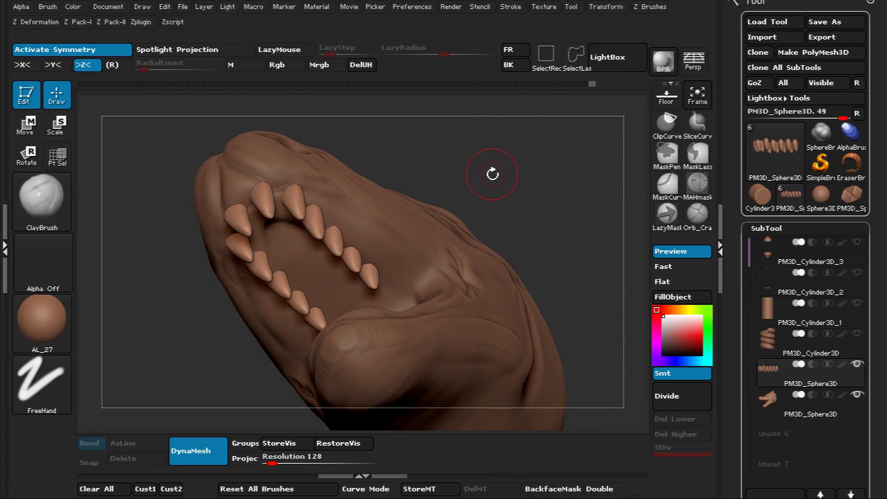
key("h")
key("shift")
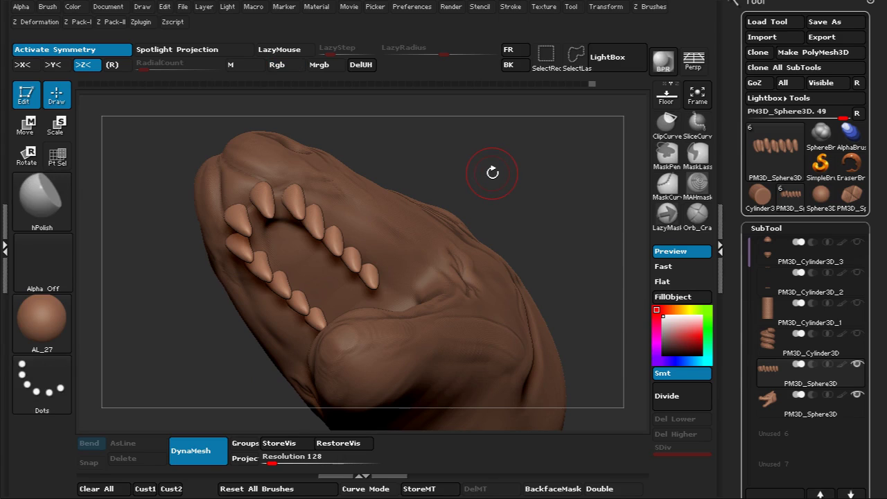
key("p")
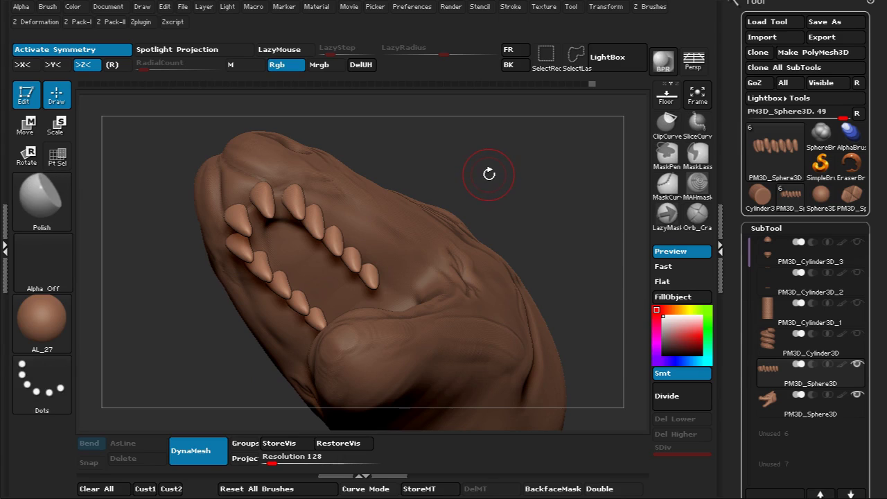
key("shift")
key("t")
key("shift")
key("h")
key("ctrl")
key("p")
key("m")
key("b")
key("s")
key("h")
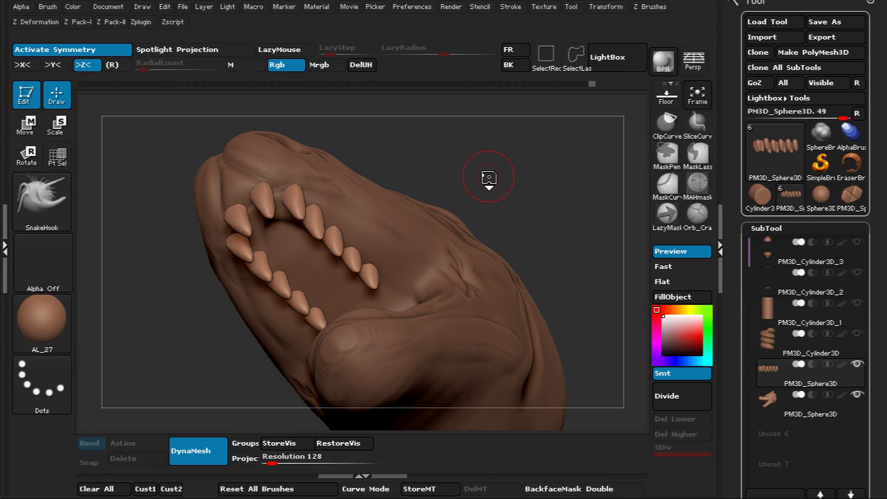
Step: Pull the middle and rear upper teeth outward toward the jaw edge with the Move Topological brush
key("b")
key("m")
key("t")
left_click_drag(478, 169, 450, 145)
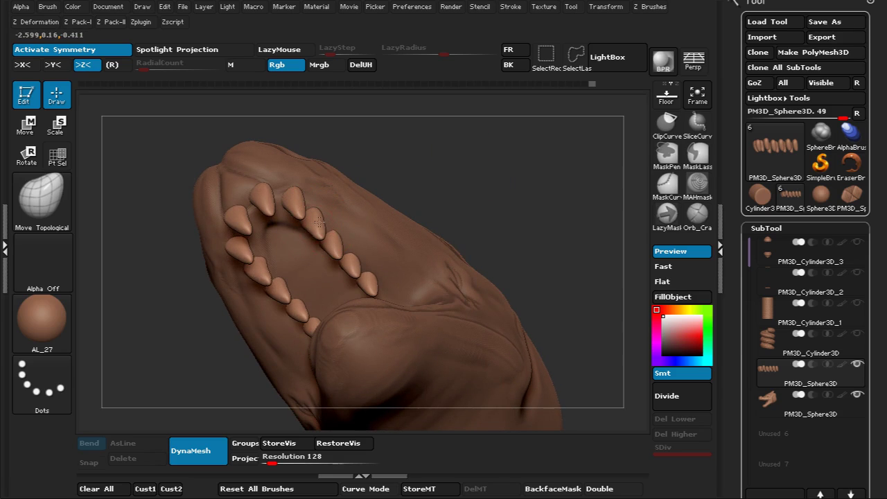
left_click_drag(337, 246, 350, 231)
left_click_drag(353, 266, 375, 241)
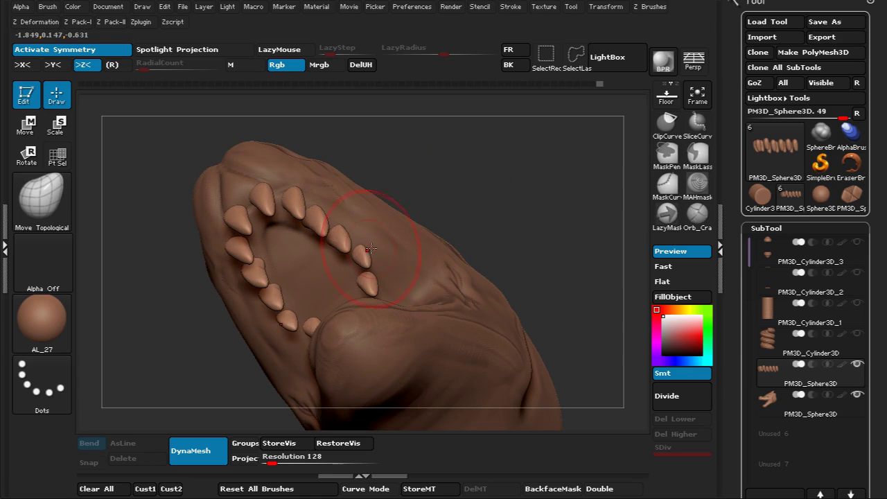
mouse_move(372, 285)
left_mouse_down()
mouse_move(396, 267)
mouse_move(376, 249)
left_mouse_up()
Step: Shift the third and fourth upper teeth outward to follow the lip line with the Move Topological brush
left_click_drag(467, 166, 454, 173)
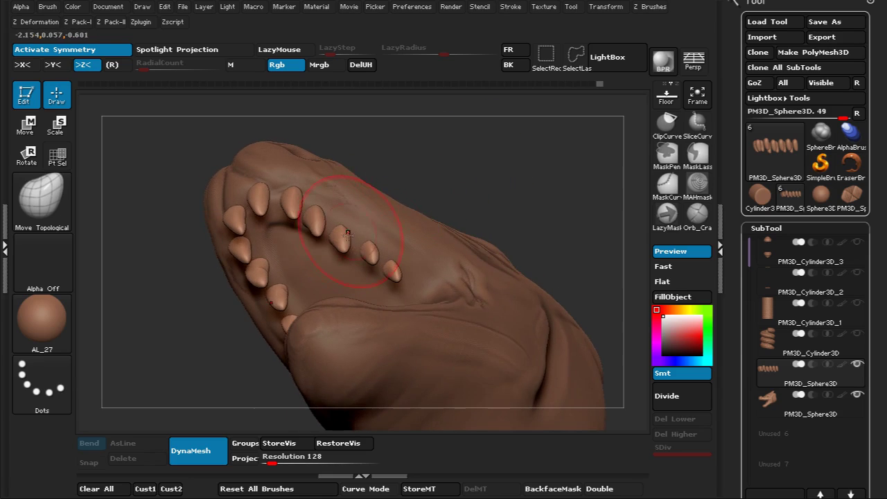
left_click_drag(343, 242, 354, 228)
left_click_drag(455, 150, 450, 189)
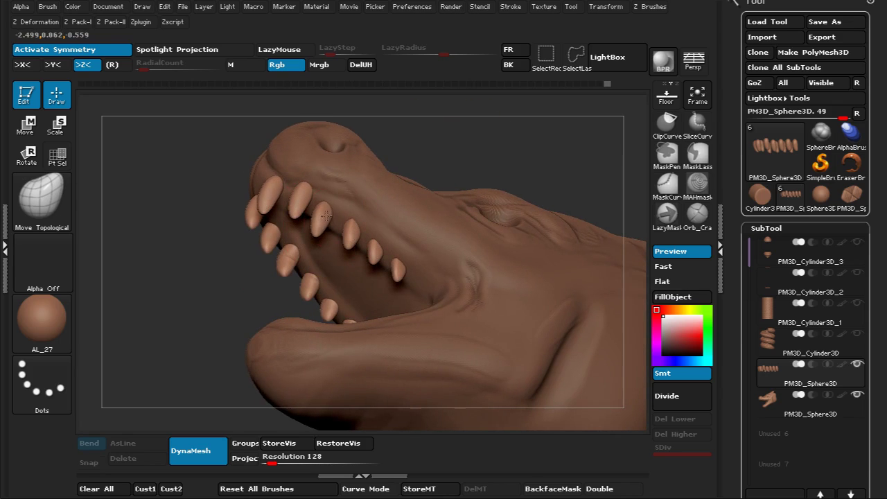
left_click_drag(328, 221, 338, 212)
left_click_drag(458, 147, 454, 199)
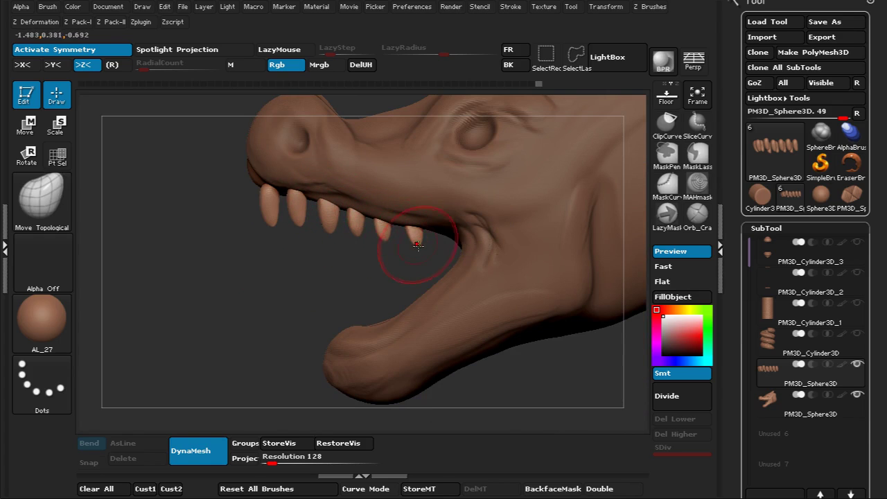
Step: Broaden the front upper teeth and even out the tooth row along the jaw curve with the Move Topological brush
mouse_move(293, 276)
left_mouse_down()
mouse_move(426, 154)
mouse_move(429, 114)
left_mouse_up()
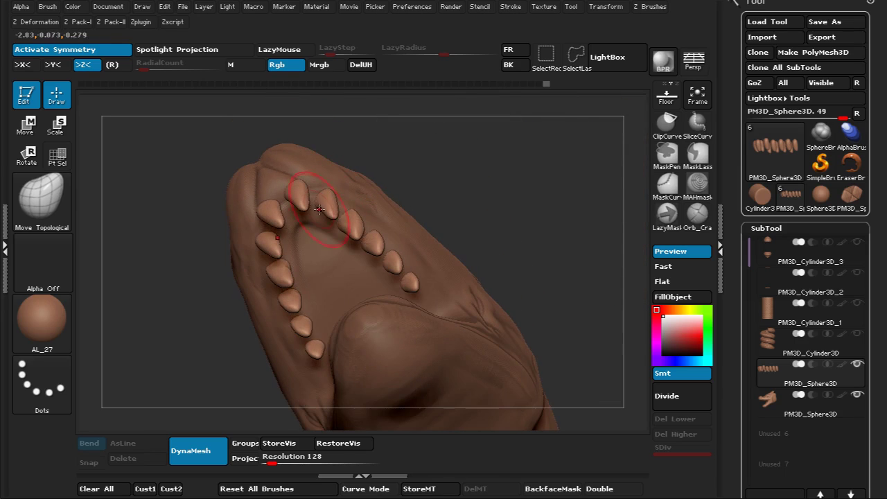
left_click_drag(377, 163, 334, 192)
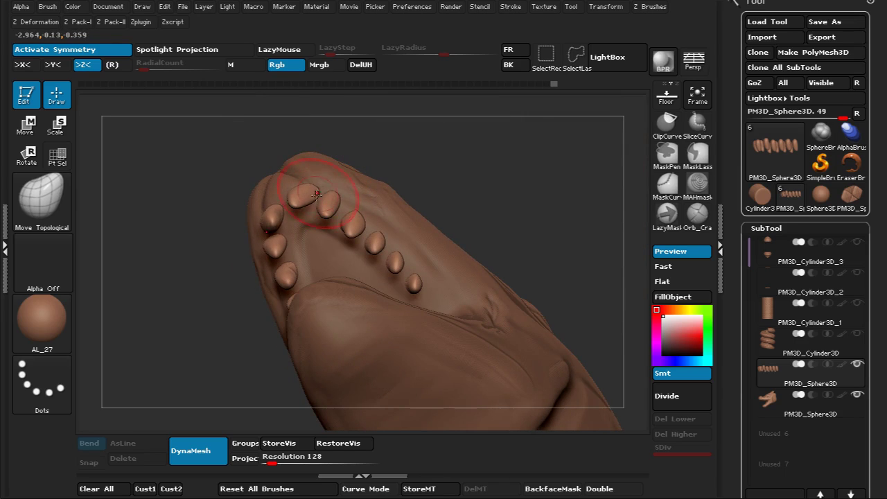
mouse_move(425, 153)
left_mouse_down()
mouse_move(456, 271)
mouse_move(443, 273)
left_mouse_up()
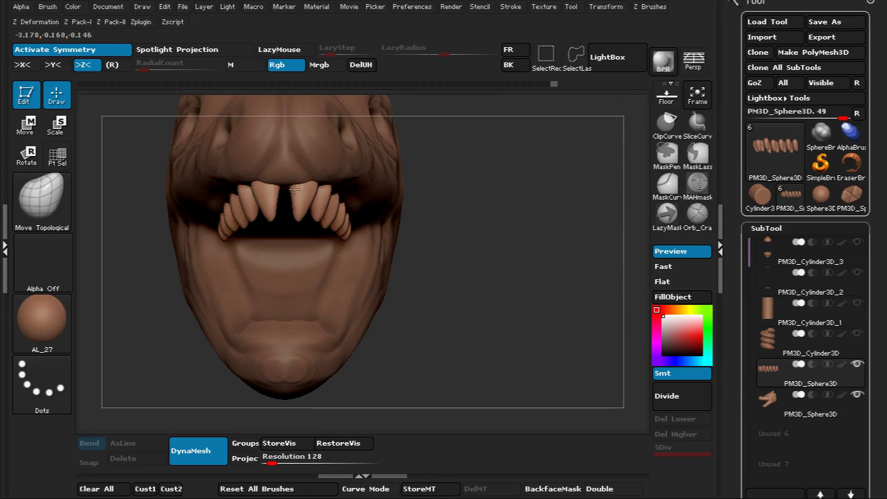
mouse_move(452, 174)
left_mouse_down()
mouse_move(409, 156)
mouse_move(462, 184)
left_mouse_up()
left_click_drag(343, 259, 364, 310)
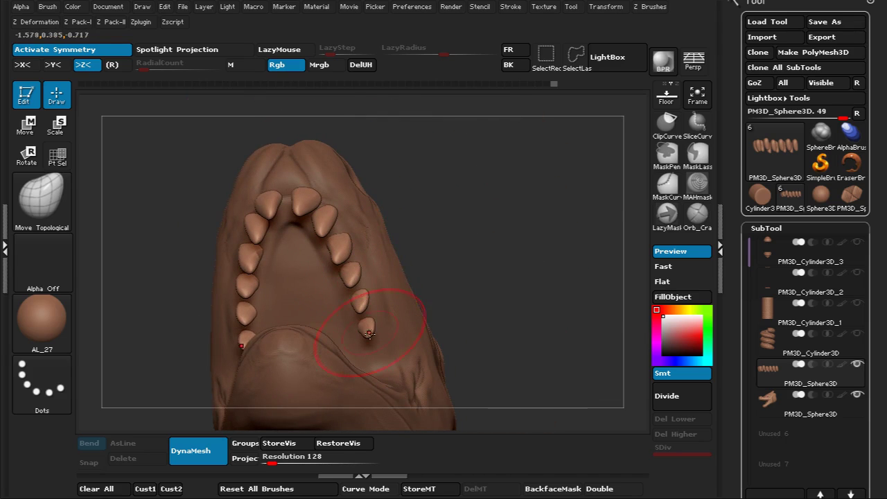
Step: Try to reshape the base of the second upper tooth from the side with the Move brush, and undo the stroke
left_click_drag(484, 240, 448, 216)
mouse_move(530, 226)
left_mouse_down()
mouse_move(599, 243)
mouse_move(597, 322)
mouse_move(489, 247)
left_mouse_up()
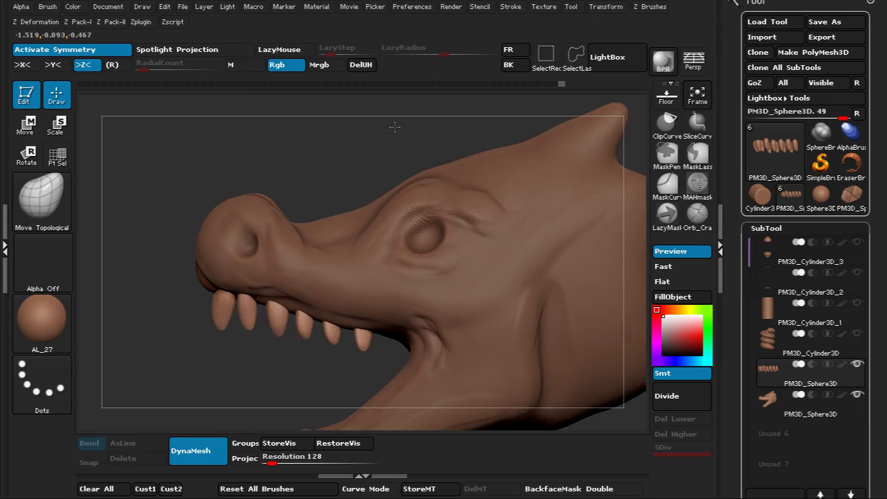
left_click_drag(394, 127, 422, 81, "alt")
mouse_move(288, 324)
left_mouse_down("alt")
mouse_move(284, 358)
mouse_move(226, 367)
mouse_move(367, 348)
left_mouse_up("alt")
key("b")
key("m")
key("v")
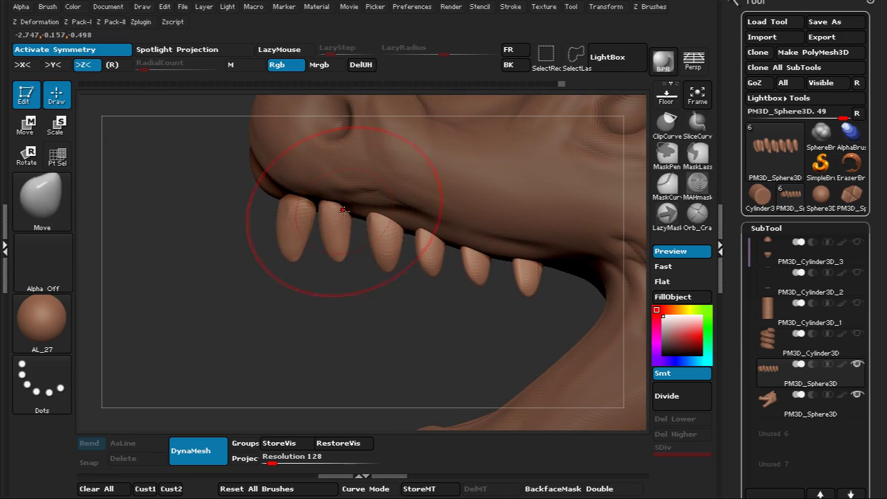
left_click_drag(344, 210, 349, 209)
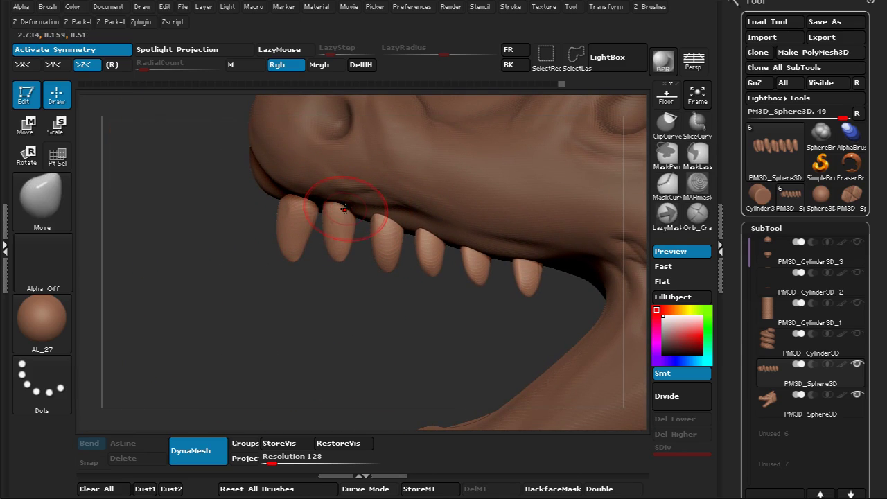
key("ctrl+z")
Step: Adjust the bases and tip angles of the upper teeth from the side with the Move Topological brush
key("b")
key("m")
key("t")
left_click_drag(348, 211, 353, 209)
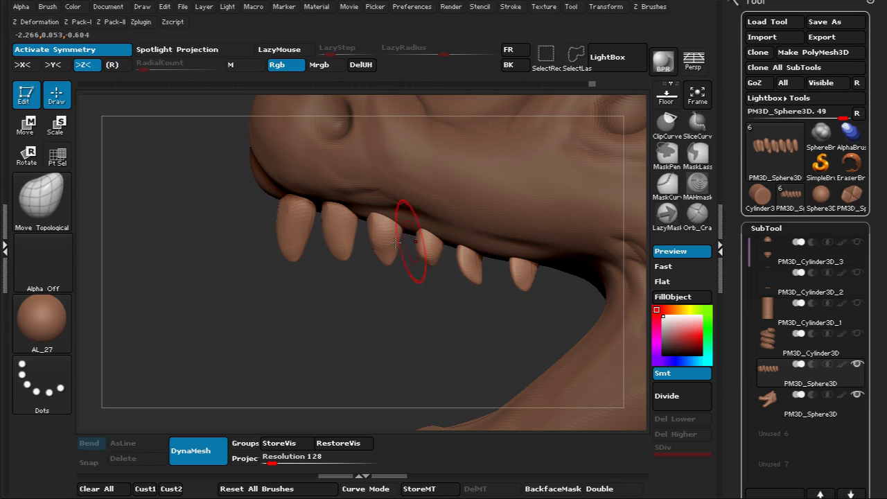
left_click_drag(298, 258, 293, 255)
mouse_move(308, 312)
left_mouse_down()
mouse_move(364, 298)
mouse_move(409, 208)
left_mouse_up()
left_click_drag(298, 260, 284, 262)
Step: Duplicate the whole upper tooth row downward to the lower jaw from the side view with Transpose
left_click_drag(422, 192, 345, 178)
left_click_drag(591, 155, 591, 176, "alt")
key("w")
left_click_drag(370, 278, 371, 137, "shift")
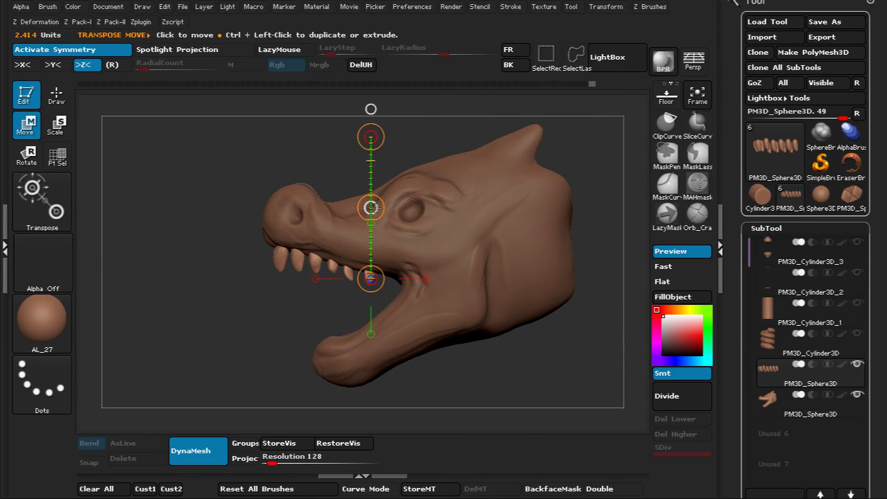
left_click_drag(371, 207, 378, 265)
Step: Turn off symmetry and scale the duplicated lower teeth slightly smaller with Transpose from the front view
left_click_drag(285, 302, 287, 205)
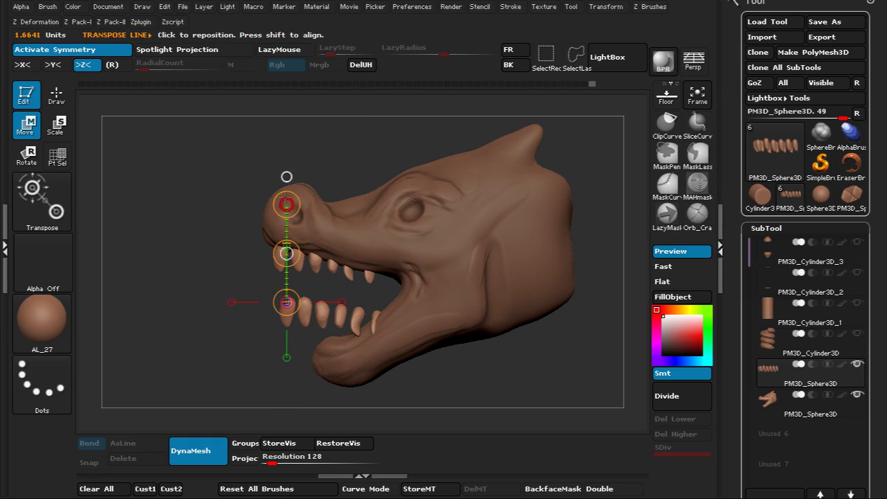
left_click_drag(496, 109, 574, 102)
left_click_drag(485, 178, 578, 170, "alt")
left_click_drag(504, 225, 509, 295, "alt")
left_click_drag(373, 188, 335, 212)
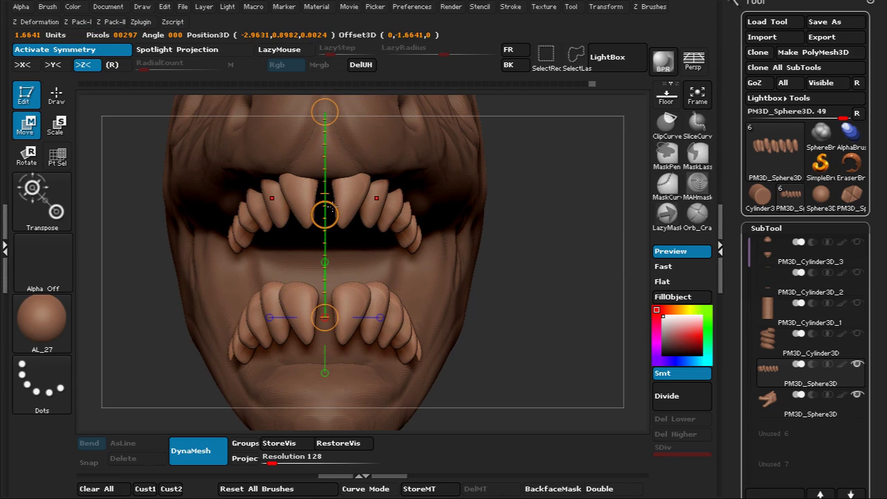
left_click(88, 54)
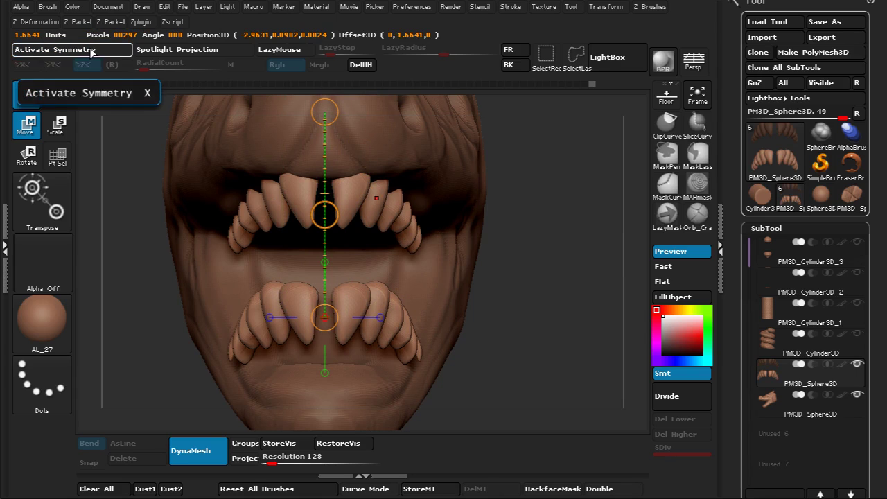
key("e")
left_click_drag(325, 112, 278, 133)
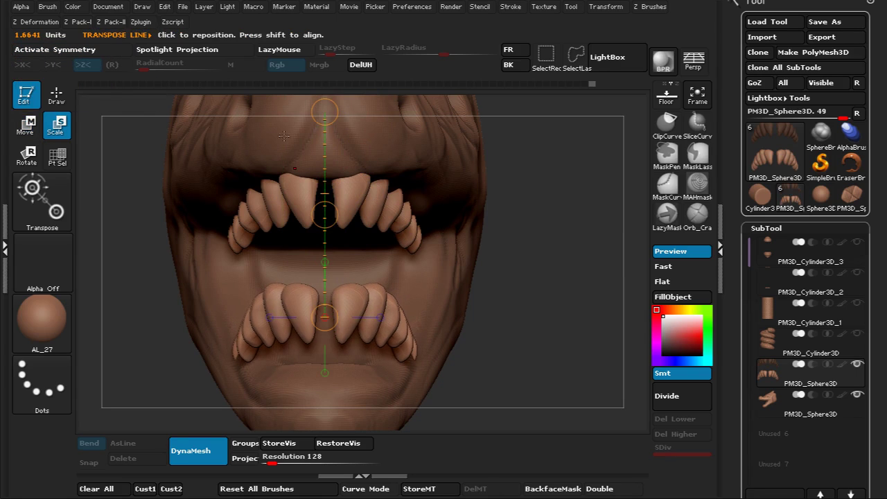
Step: Flip the duplicated lower teeth with Transpose Rotate from the front view so their tips point upward
key("r")
left_click_drag(321, 113, 325, 373)
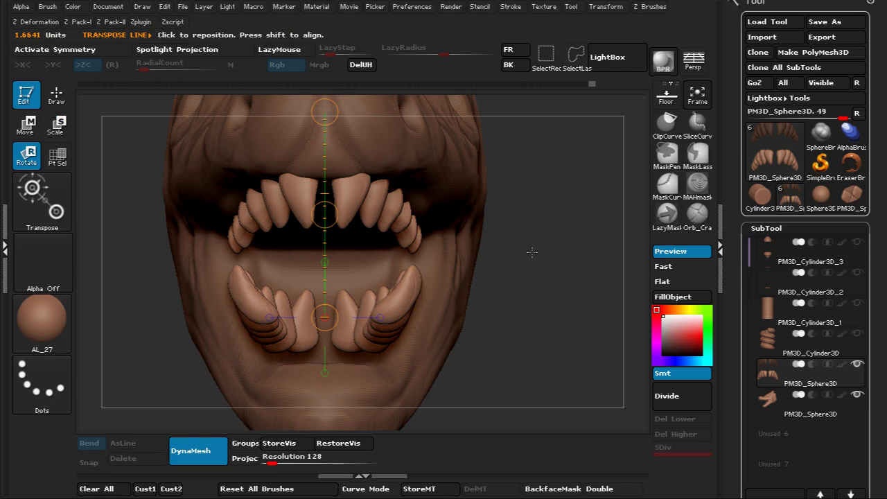
key("ctrl+z")
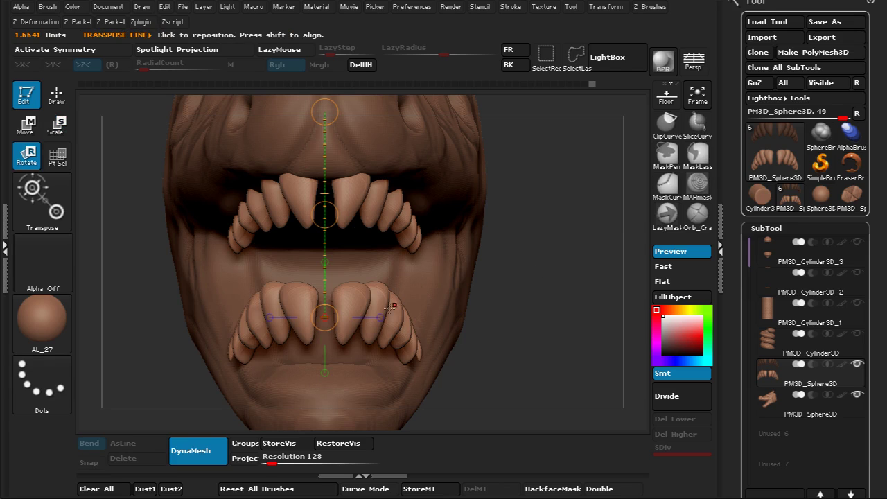
left_click(380, 317)
left_click_drag(530, 317, 239, 298)
key("ctrl+z")
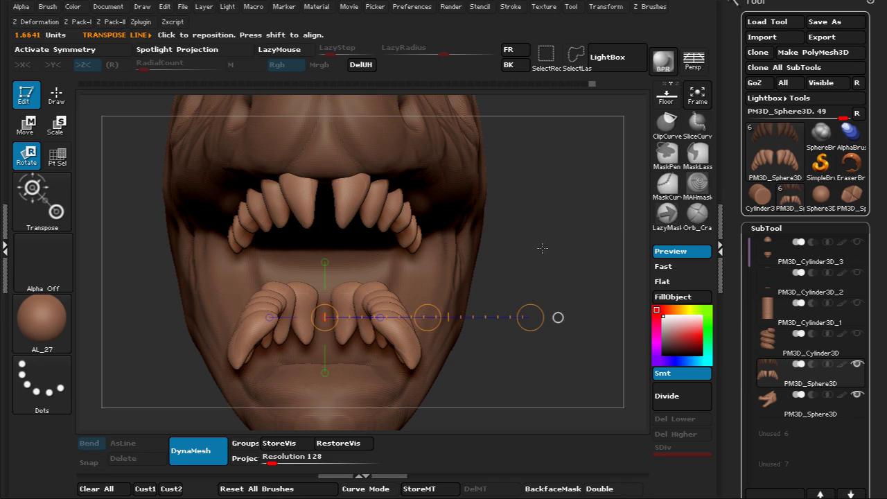
key("ctrl+z")
left_click_drag(530, 318, 267, 289)
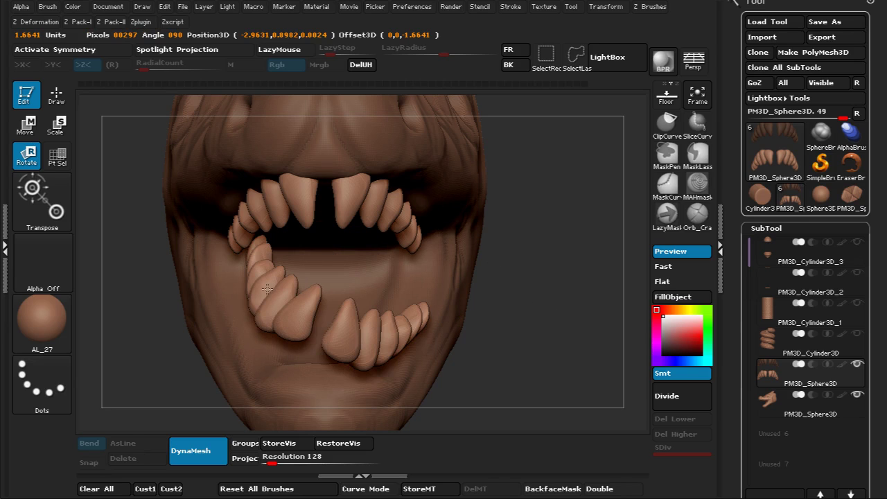
key("ctrl+z")
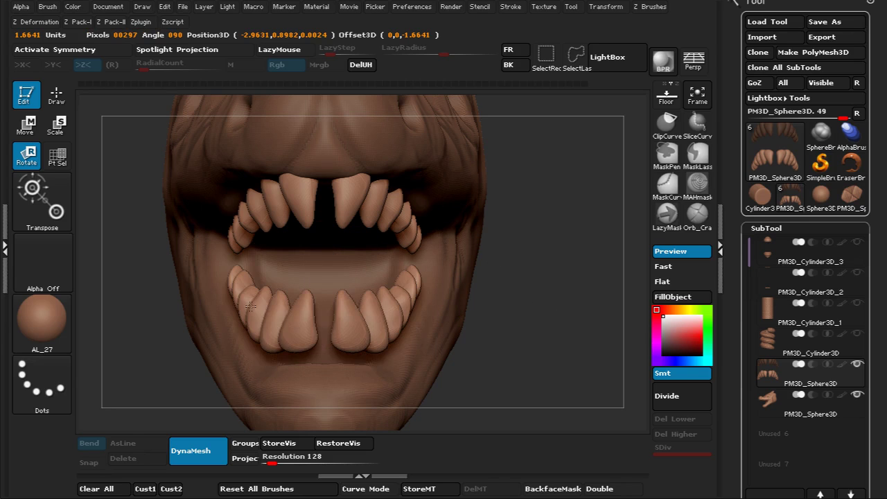
Step: Move the lower tooth row onto the lower jaw from the side view and rotate it to follow the jaw's slope
left_click_drag(582, 212, 477, 279)
left_click_drag(546, 386, 476, 353, "alt")
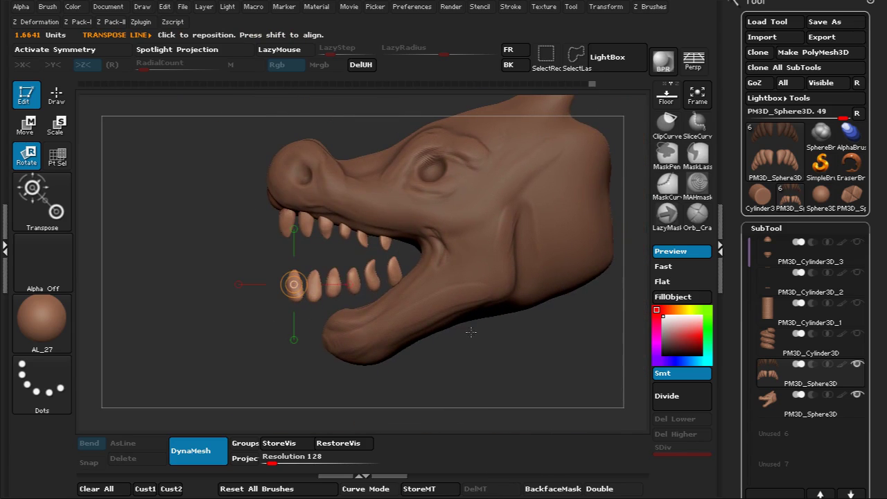
key("w")
left_click_drag(349, 284, 442, 289)
key("r")
left_click_drag(478, 367, 465, 371, "alt")
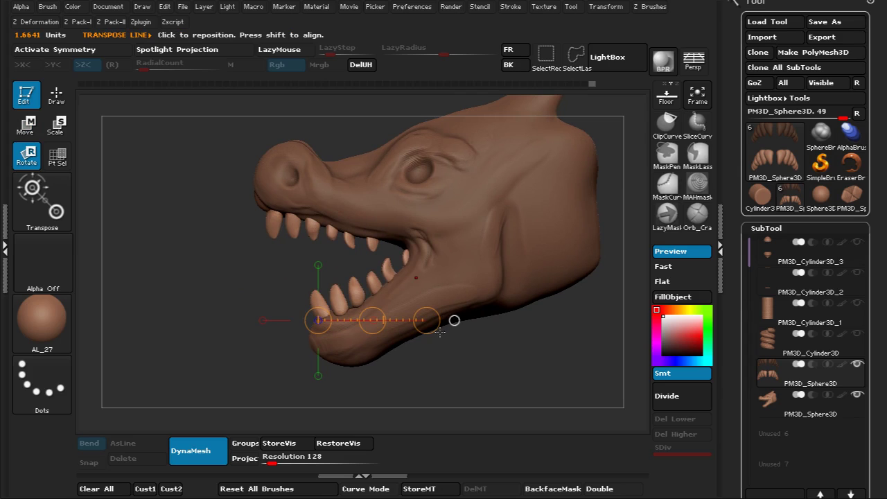
Step: Turn symmetry back on, then scale the lower teeth and nudge them into the jaw with Transpose
key("e")
key("w")
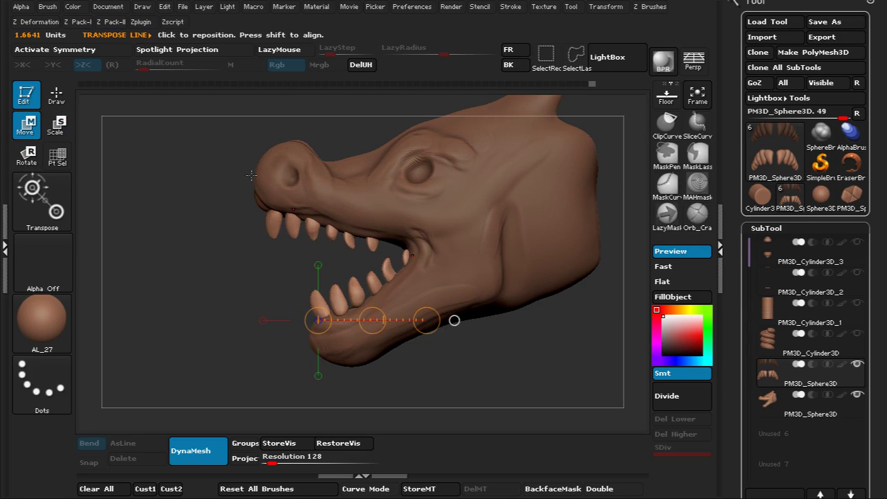
left_click(67, 54)
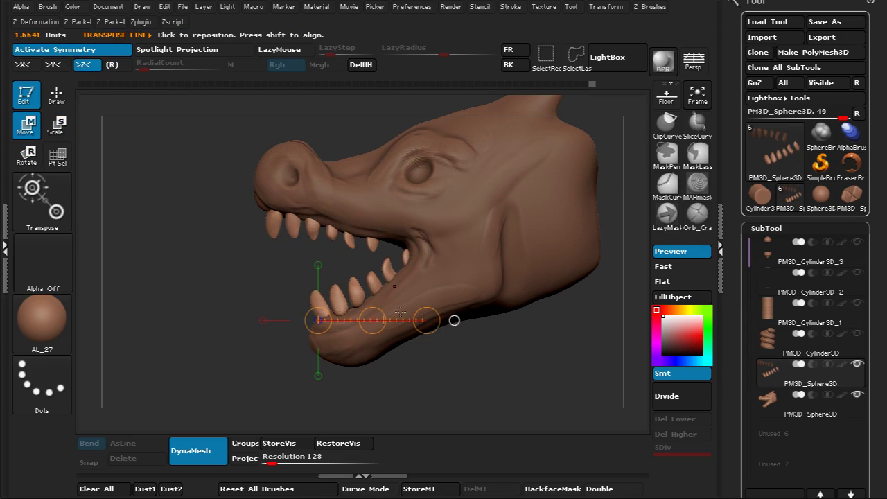
key("e")
left_click_drag(427, 321, 395, 333)
left_click_drag(447, 371, 515, 368)
left_click_drag(537, 290, 453, 285, "alt")
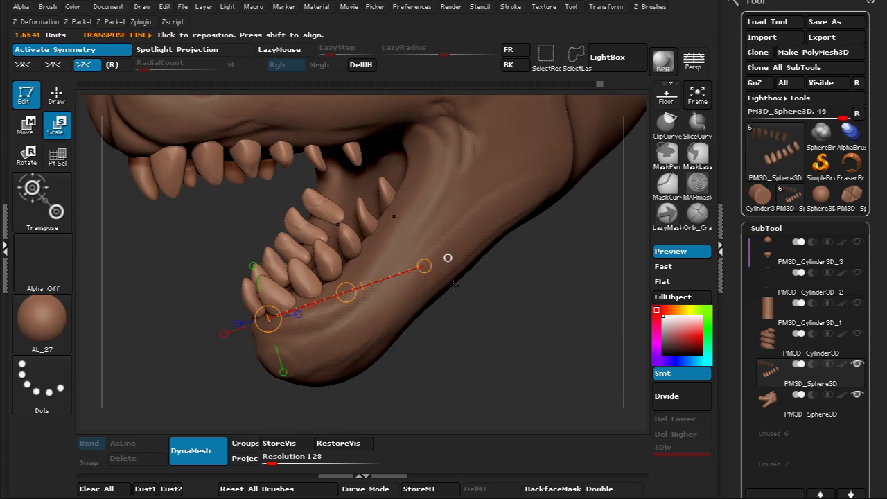
key("w")
left_click_drag(347, 291, 350, 296)
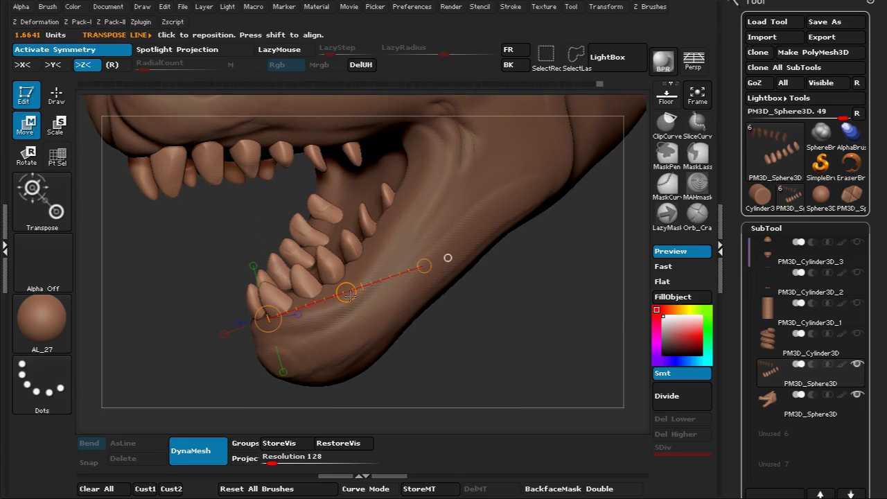
Step: Adjust the placement of the rear lower teeth along the jaw edge with the Move Topological brush
key("q")
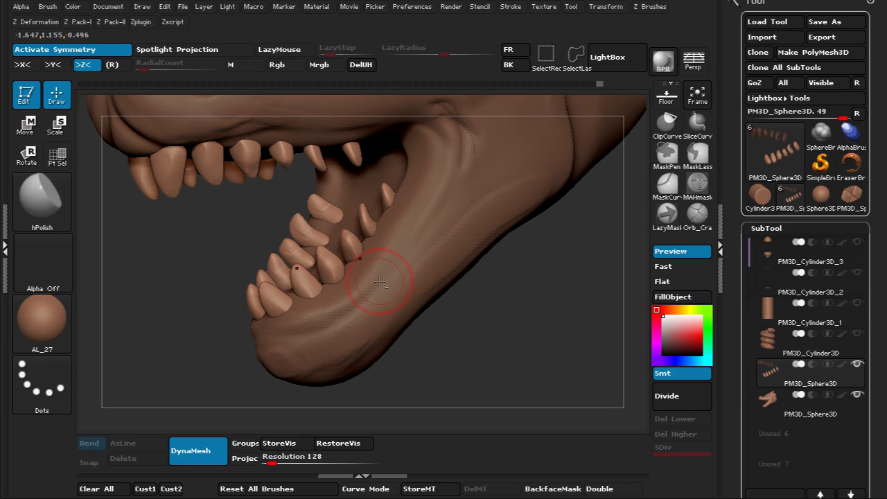
left_click_drag(433, 350, 483, 359)
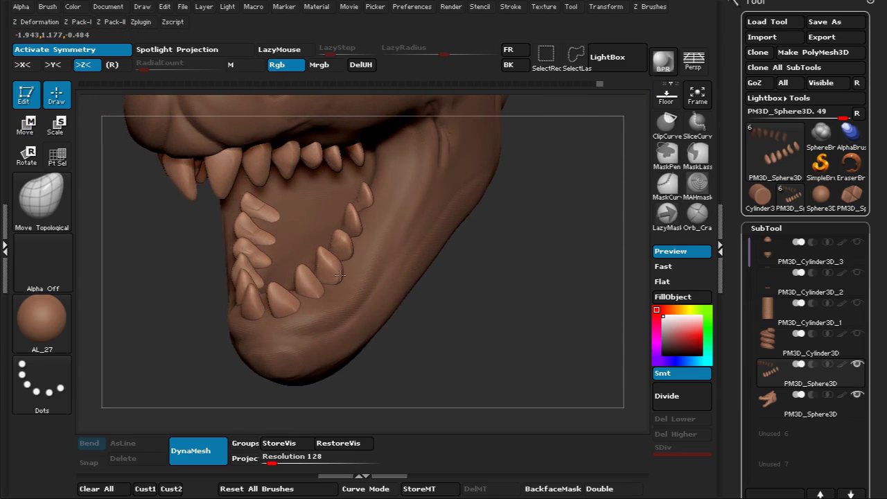
left_click_drag(454, 281, 512, 291)
left_click_drag(357, 215, 360, 211)
mouse_move(500, 208)
left_mouse_down()
mouse_move(468, 199)
mouse_move(500, 174)
left_mouse_up()
left_click_drag(337, 203, 347, 197)
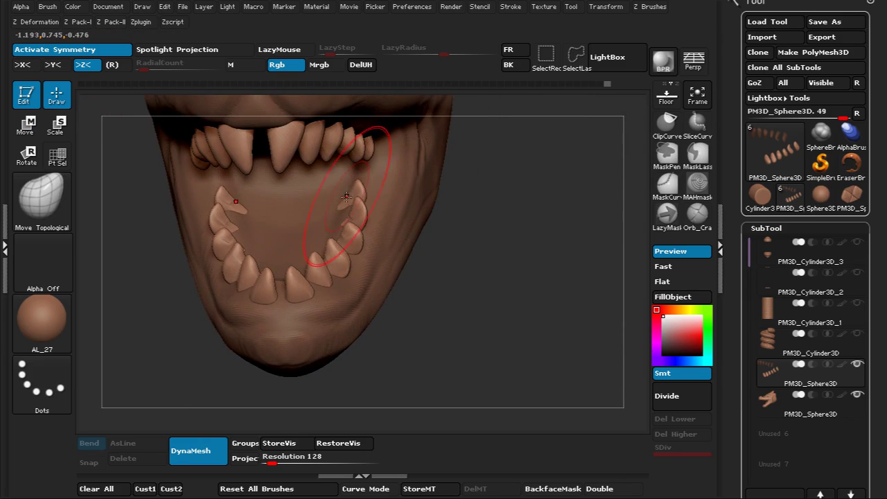
Step: Refine the bases of the lower teeth from the side with the Move Topological brush so they sit on the jaw line
left_click_drag(481, 230, 427, 223)
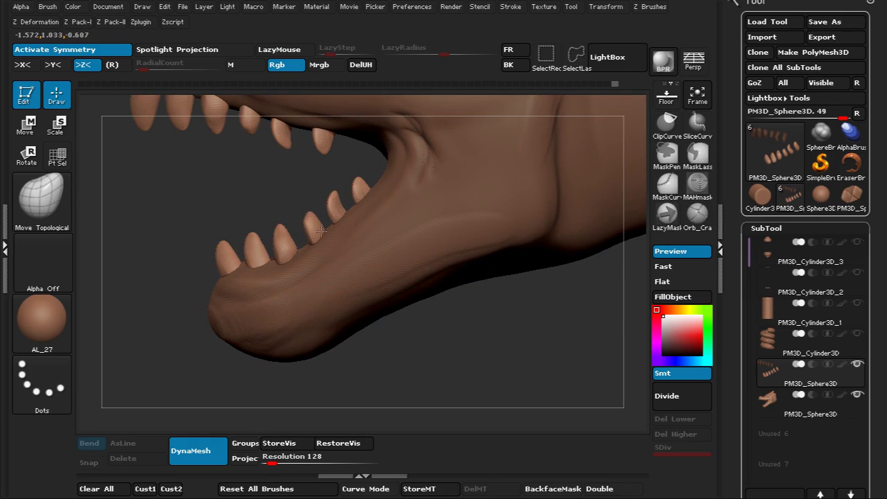
left_click_drag(287, 264, 298, 268)
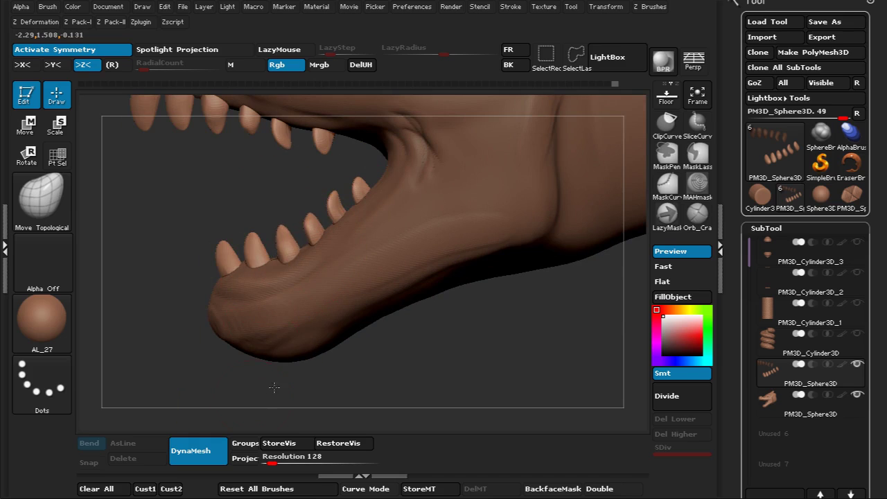
left_click_drag(273, 387, 352, 372)
left_click_drag(426, 344, 438, 378)
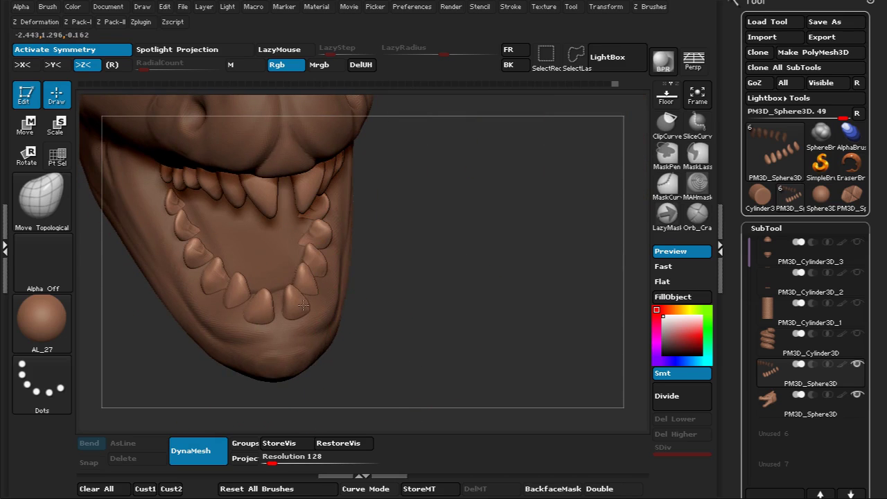
left_click_drag(459, 250, 429, 241)
left_click_drag(507, 247, 414, 212, "shift")
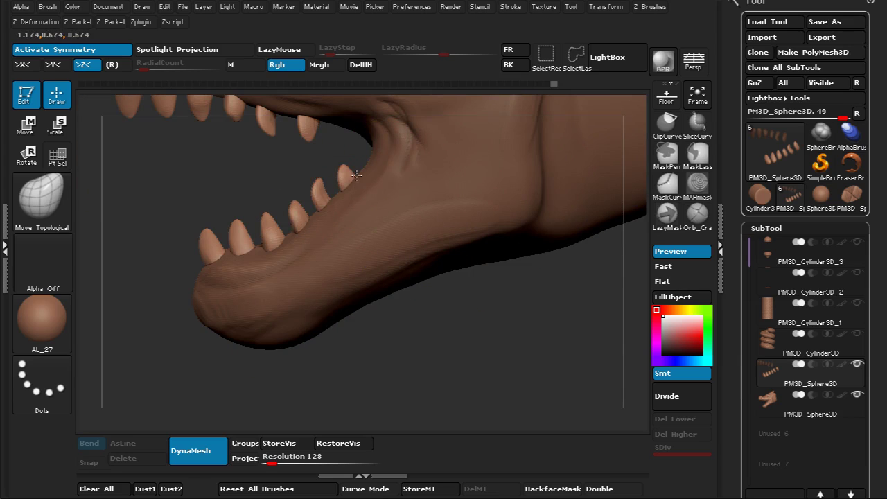
left_click_drag(402, 360, 410, 407, "alt")
left_click_drag(576, 202, 581, 204)
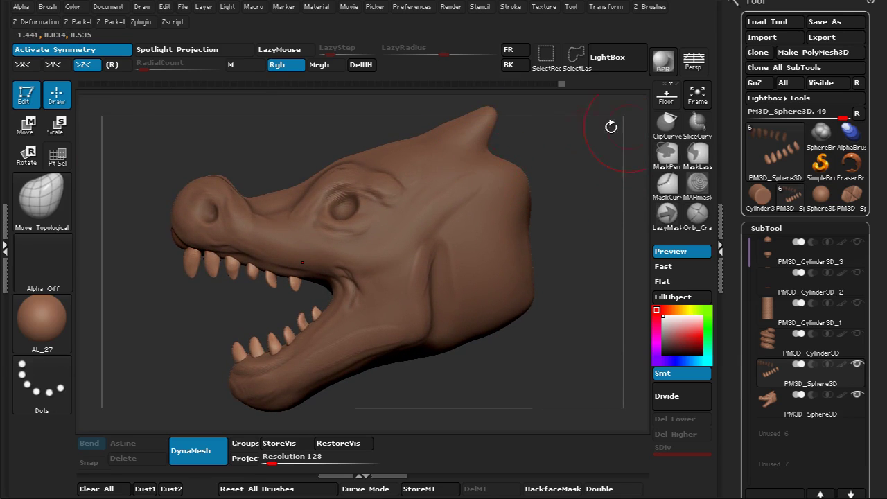
Step: Insert a symmetrical eyeball sphere over the eye socket with the InsertSphere brush from the side view
key("z")
mouse_move(610, 354)
left_mouse_down()
mouse_move(619, 275)
mouse_move(613, 240)
left_mouse_up()
left_click(530, 335)
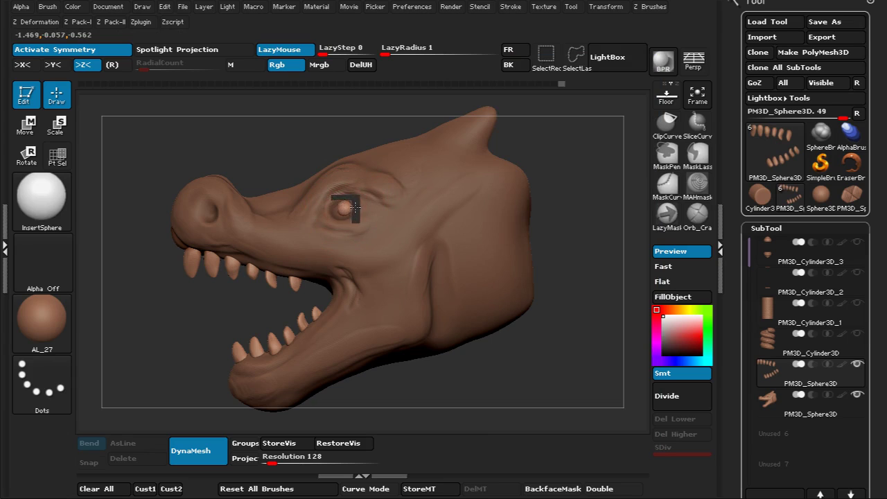
left_click_drag(361, 206, 362, 206)
Step: Position the eyeball spheres in the eye sockets with Transpose Move from the front view and return to the Move brush
left_click_drag(551, 145, 610, 152)
key("w")
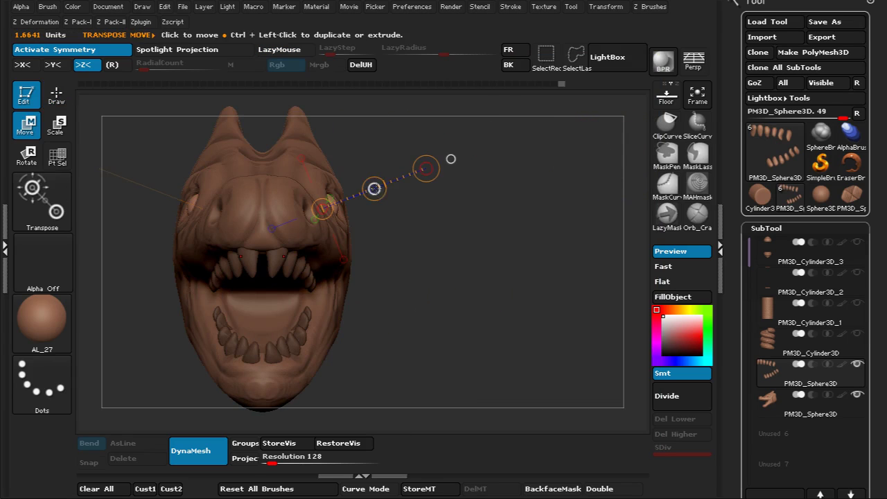
left_click_drag(374, 190, 373, 192)
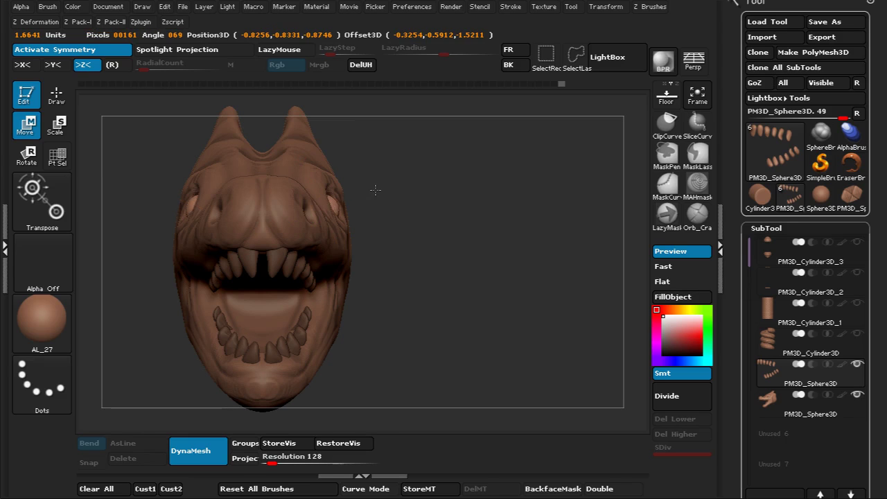
left_click_drag(478, 256, 427, 242)
mouse_move(574, 171)
left_mouse_down()
mouse_move(616, 127)
mouse_move(579, 177)
left_mouse_up()
key("q")
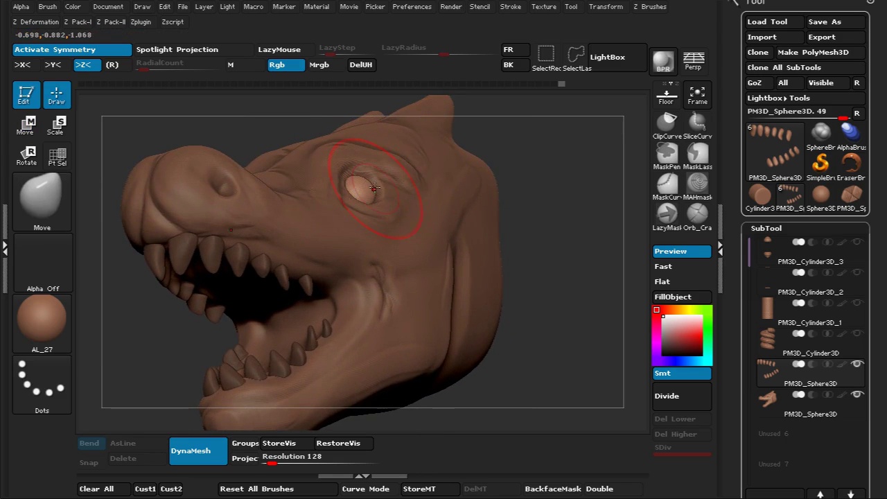
Step: Isolate the subtool holding the teeth and eyes, with its mask cleared and its polygroups displayed
left_click_drag(604, 147, 563, 175)
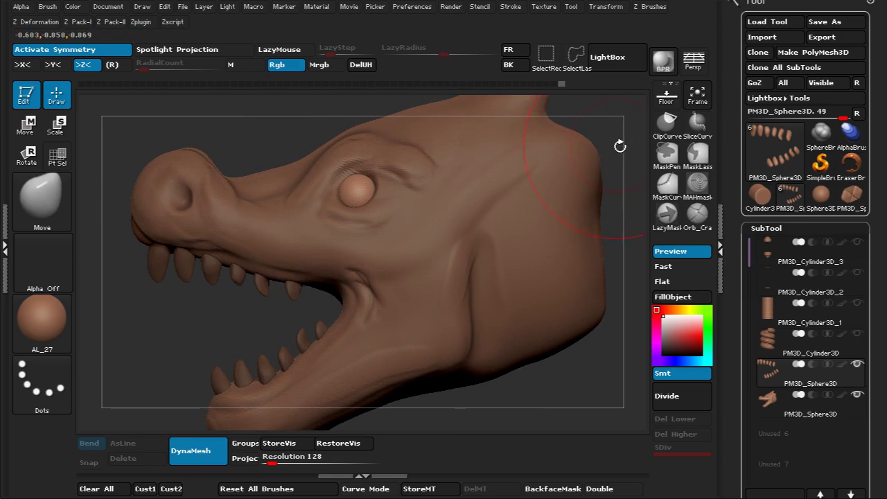
key("f")
mouse_move(593, 140)
left_mouse_down()
mouse_move(580, 173)
mouse_move(612, 153)
mouse_move(624, 205)
mouse_move(635, 200)
mouse_move(586, 184)
mouse_move(546, 221)
left_mouse_up()
key("alt+s")
left_click(544, 222, "ctrl")
key("shift+f")
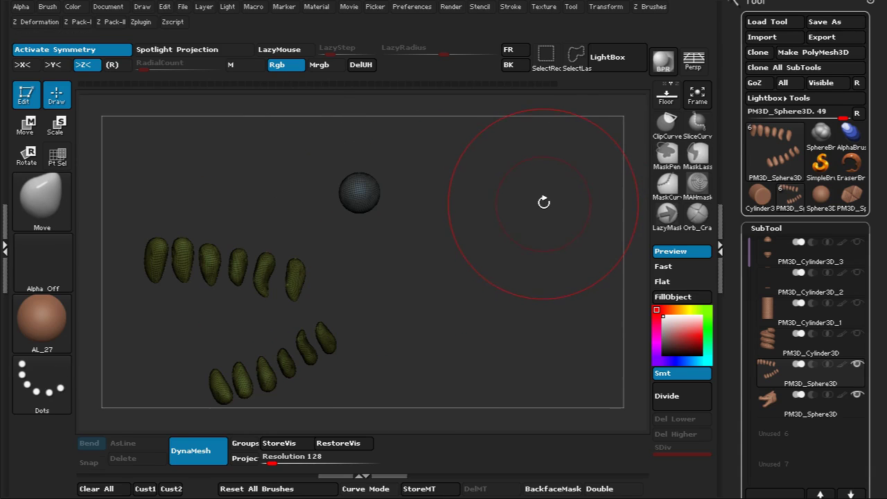
Step: Separate the eyes from the teeth into their own subtool with Groups Split
key("1")
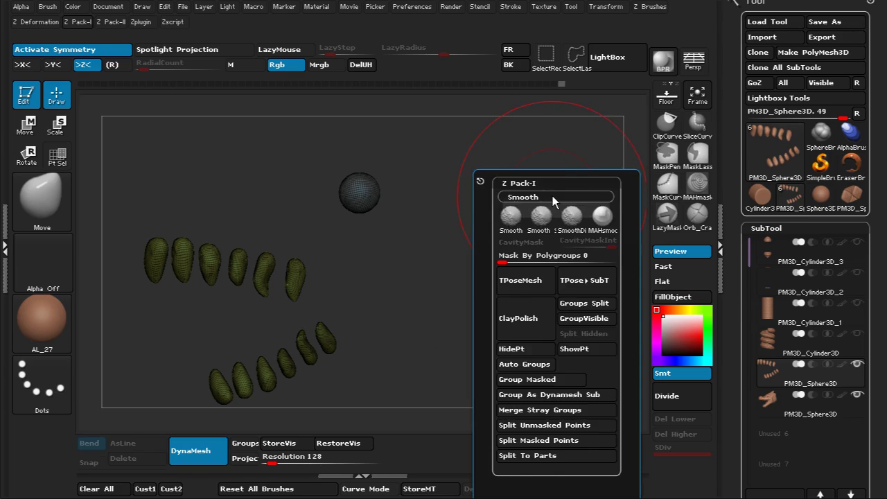
key("2")
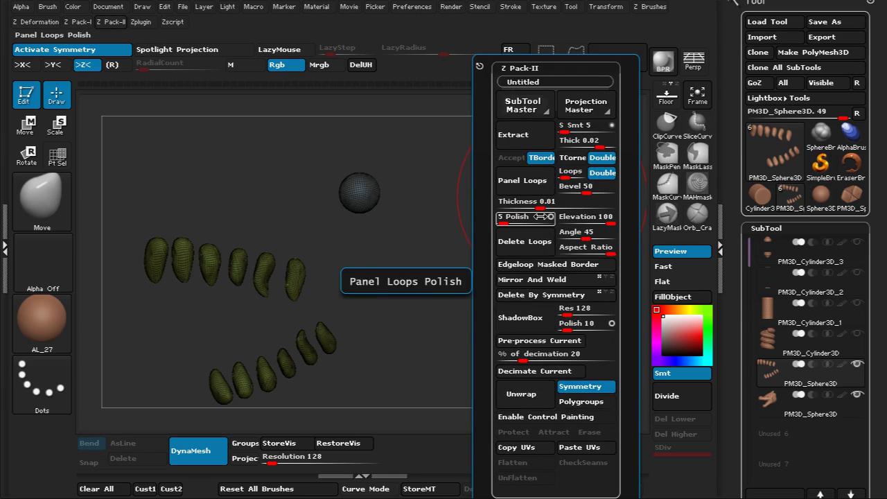
key("3")
key("1")
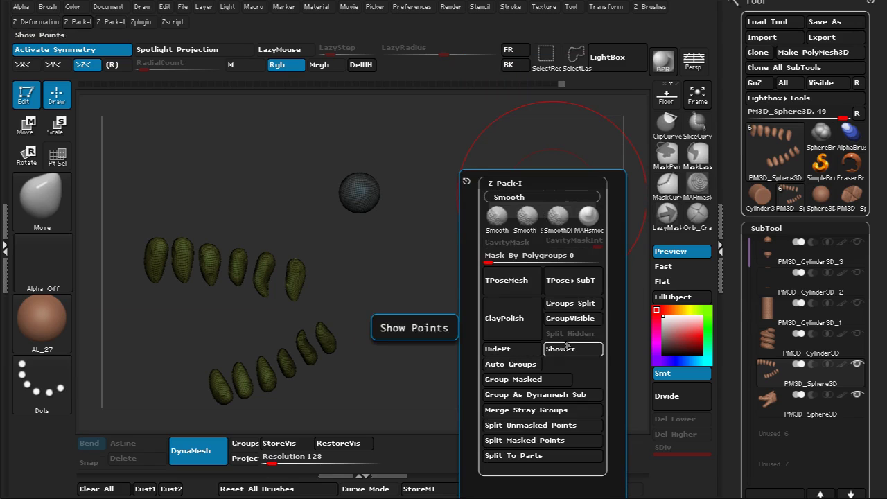
left_click(581, 307)
left_click(517, 335)
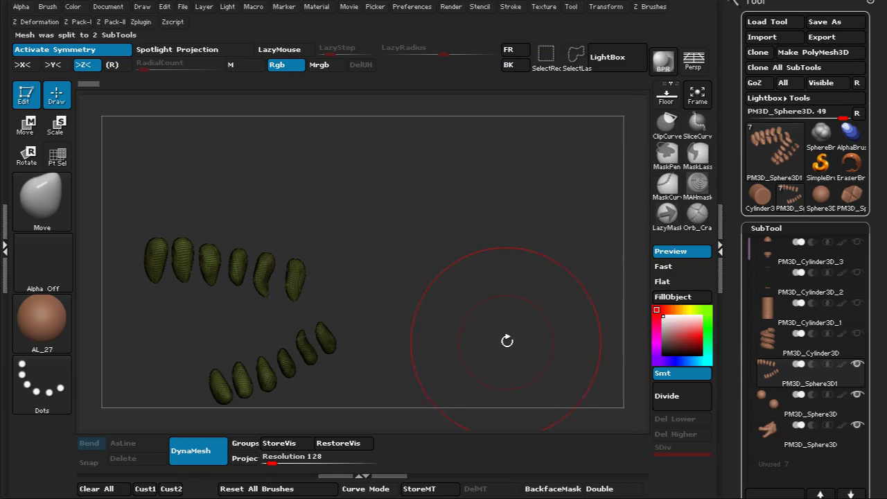
Step: Show all subtools again without the polygroup display and select the dragon head subtool
left_click_drag(548, 276, 530, 226, "alt")
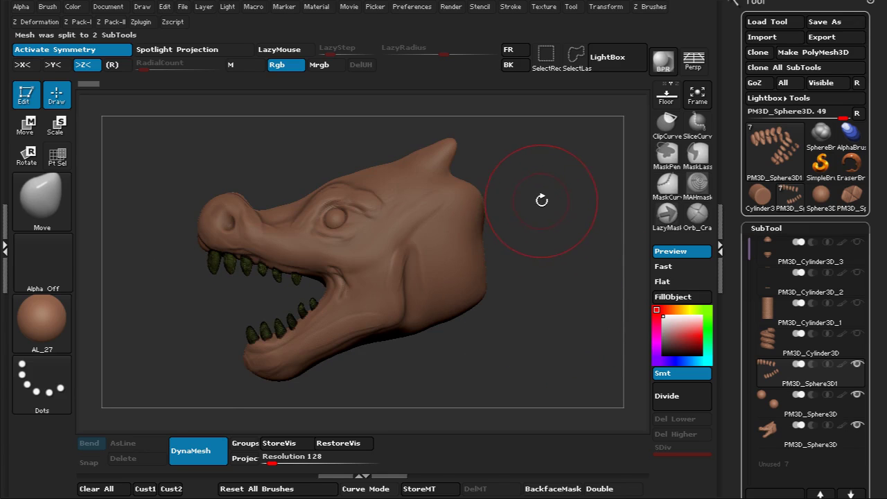
left_click_drag(523, 180, 522, 201, "alt")
left_click(503, 197, "alt")
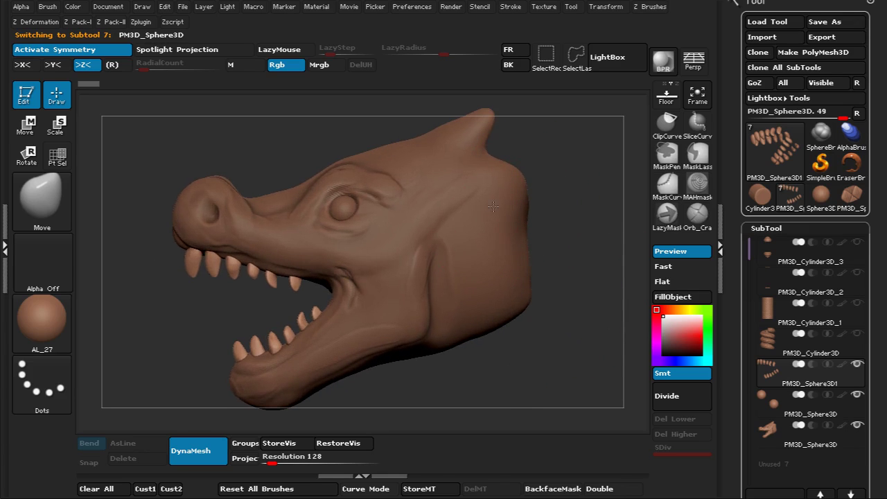
mouse_move(571, 167)
left_mouse_down()
mouse_move(596, 150)
mouse_move(616, 151)
mouse_move(600, 198)
mouse_move(572, 171)
mouse_move(584, 198)
mouse_move(566, 169)
mouse_move(565, 181)
mouse_move(563, 172)
mouse_move(642, 158)
mouse_move(565, 159)
mouse_move(548, 217)
left_mouse_up()
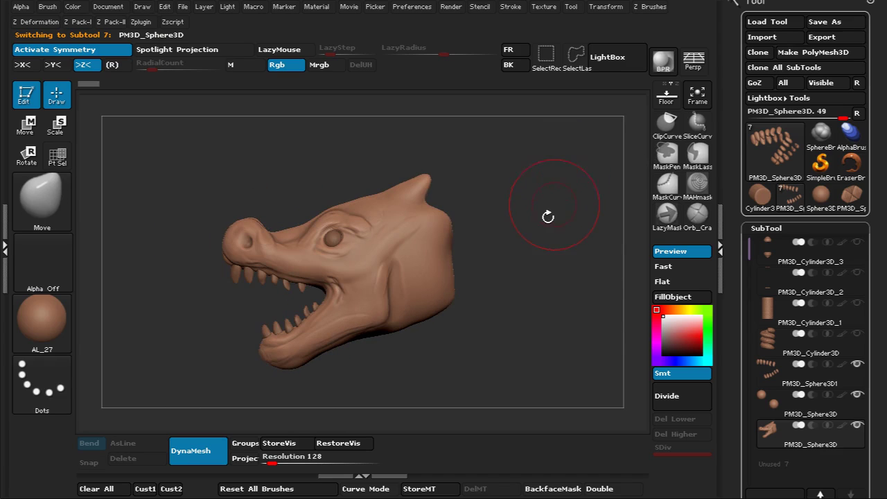